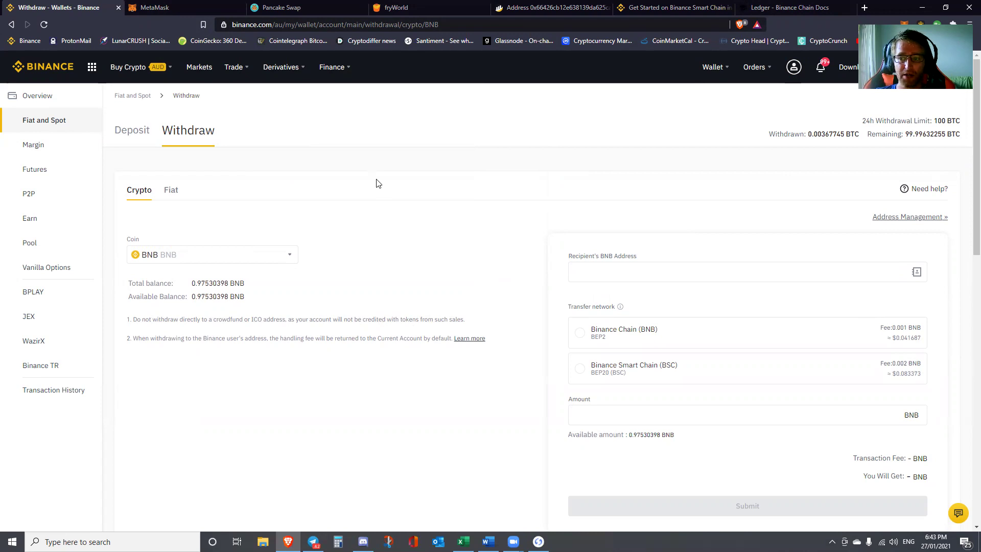
# Step: Set the BNB withdrawal network to Binance Smart Chain and acknowledge the network warning
pyautogui.moveTo(300, 67)
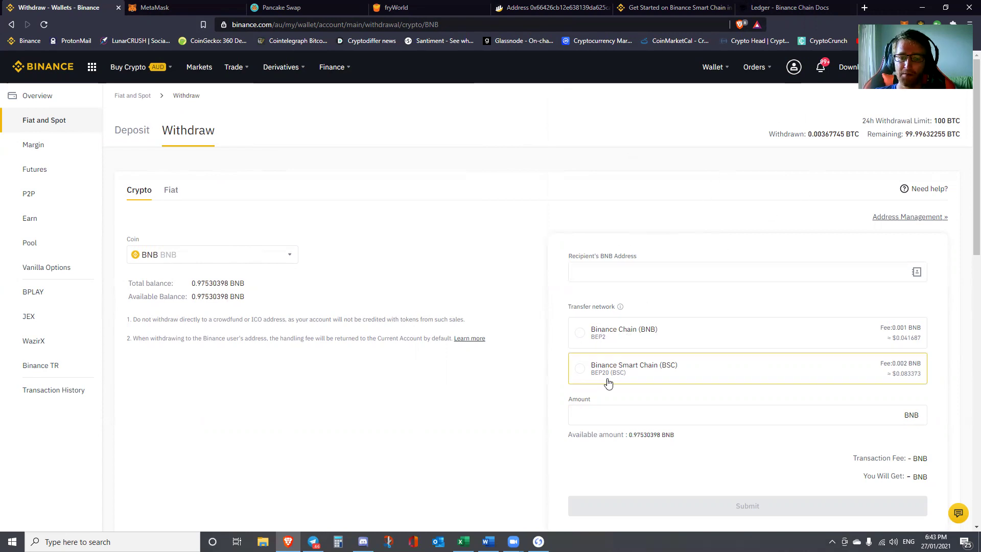
pyautogui.click(580, 375)
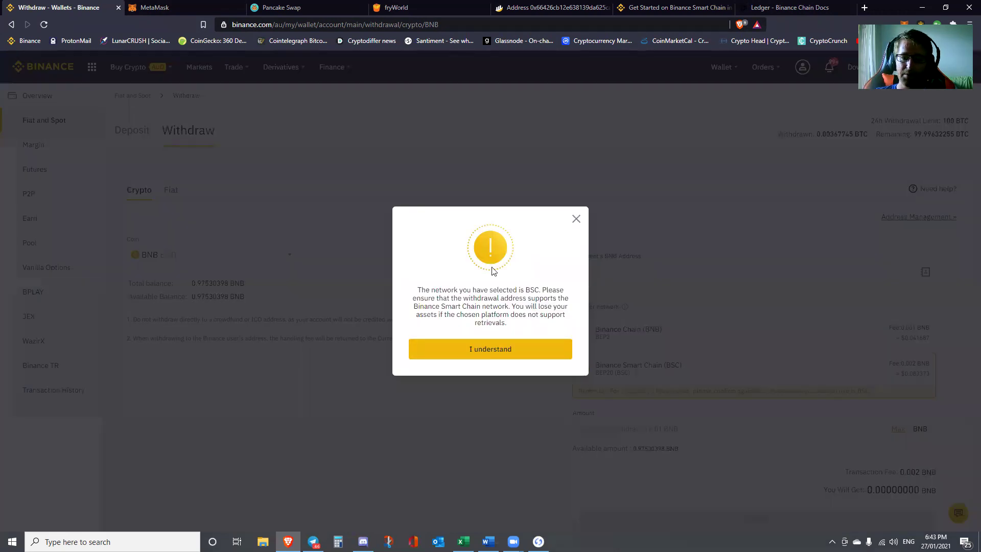
pyautogui.click(489, 353)
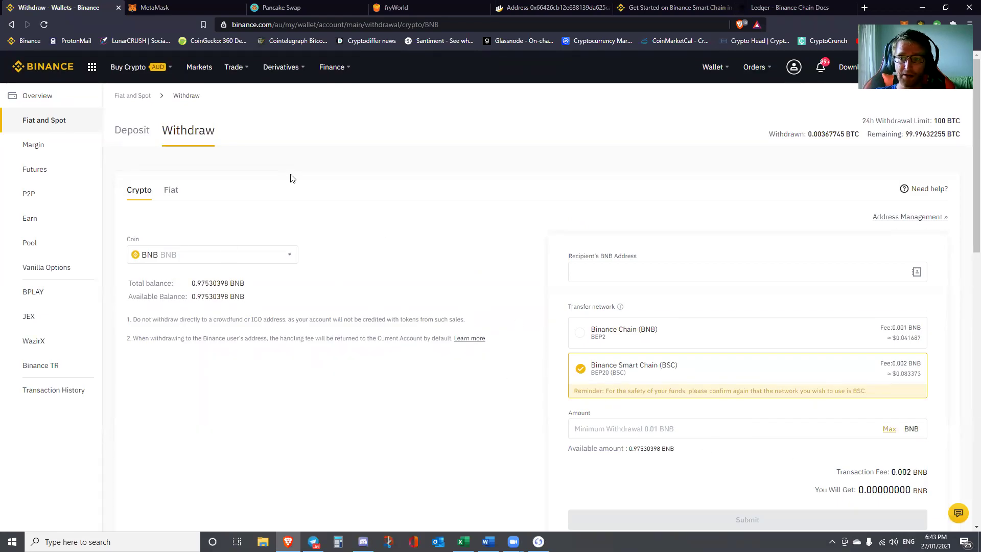
# Step: Copy the Ledger 1 wallet address from MetaMask
pyautogui.moveTo(251, 76)
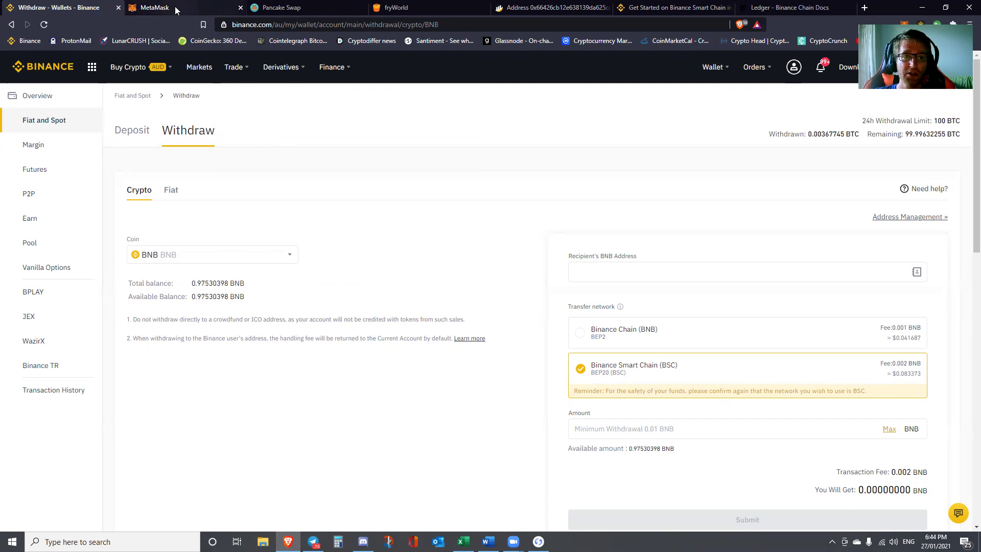
pyautogui.click(175, 10)
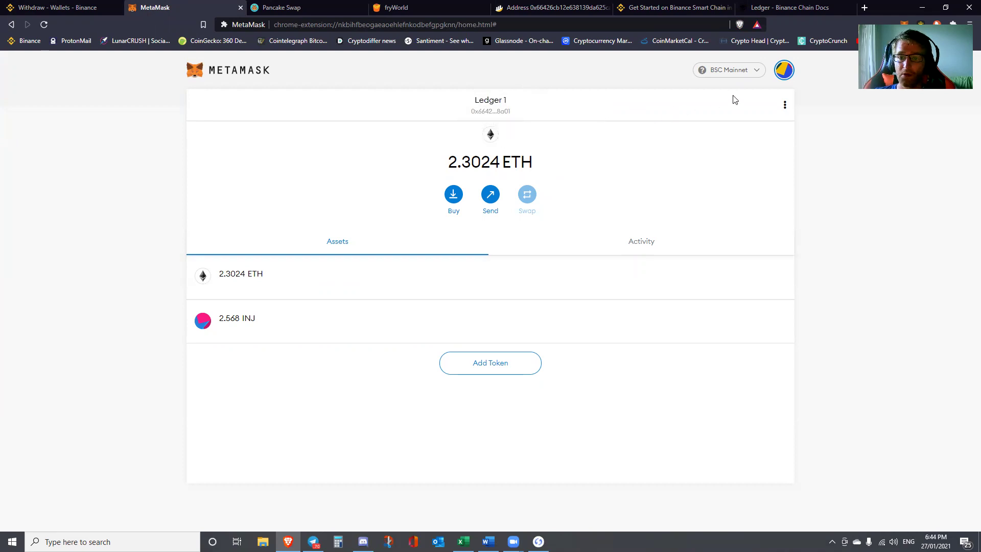
pyautogui.click(490, 107)
# Step: Bring up paste options in Binance's recipient address field, dismiss them without pasting, and go back to MetaMask
pyautogui.hotkey('ctrl', 'shift', 'Tab')
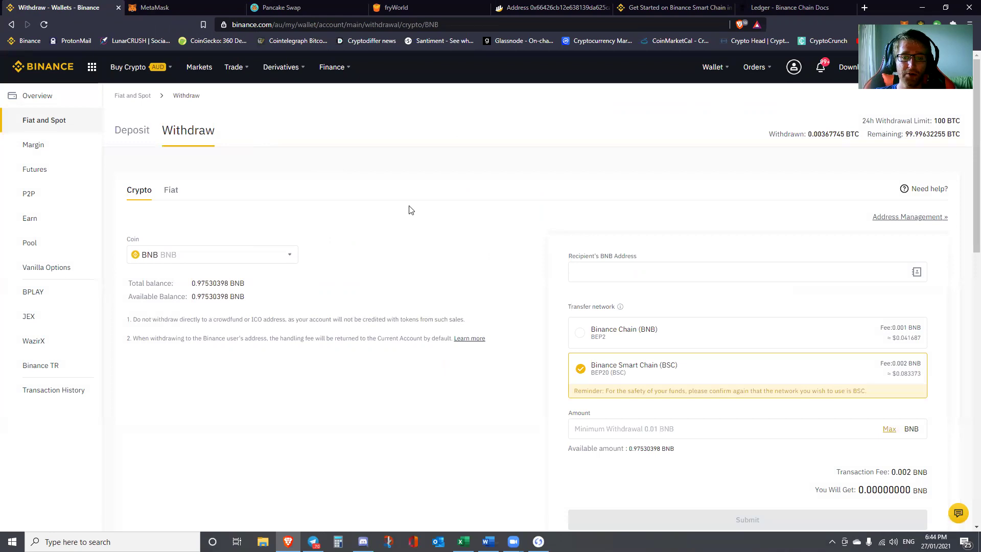
pyautogui.click(638, 273)
pyautogui.rightClick(639, 272)
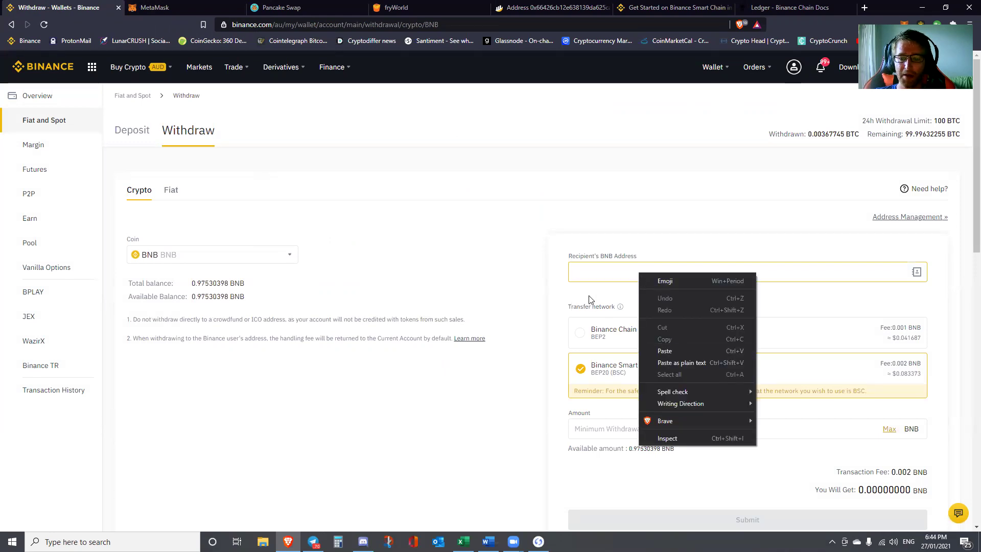
pyautogui.click(519, 265)
pyautogui.click(156, 7)
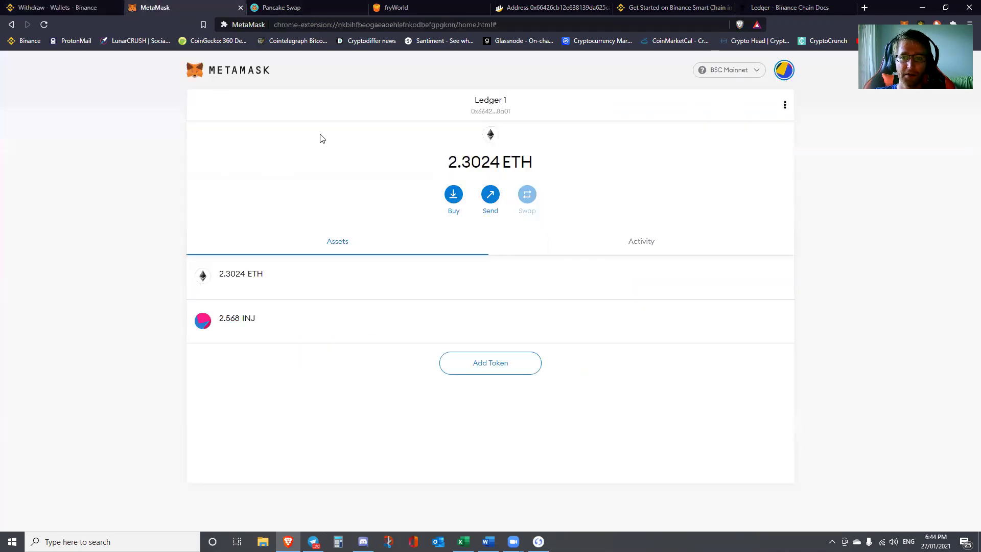
# Step: Show the My Accounts list, with Ledger 1 as the active hardware account
pyautogui.click(785, 71)
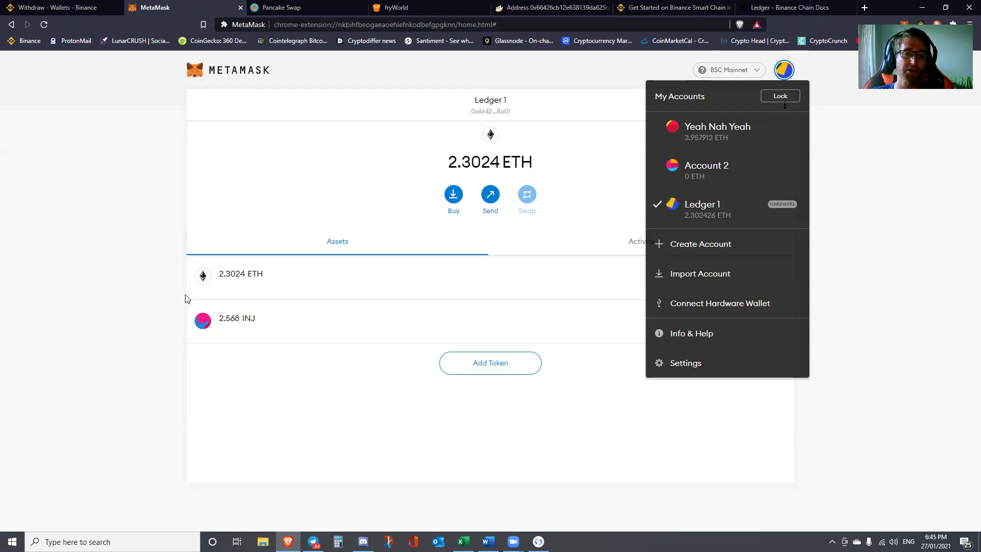
# Step: Close the accounts list and open the Ledger 1 account menu to view it on BscScan
pyautogui.click(137, 296)
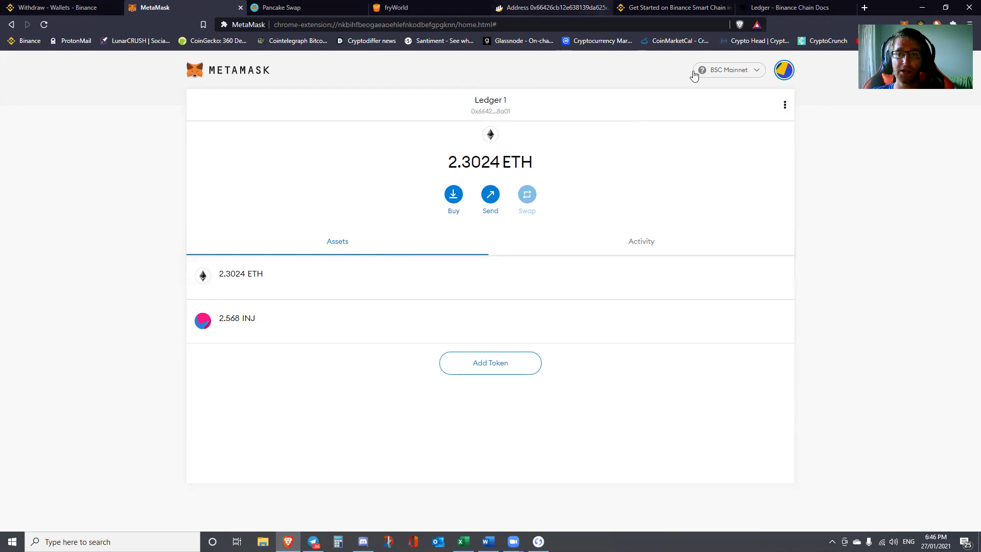
pyautogui.click(785, 107)
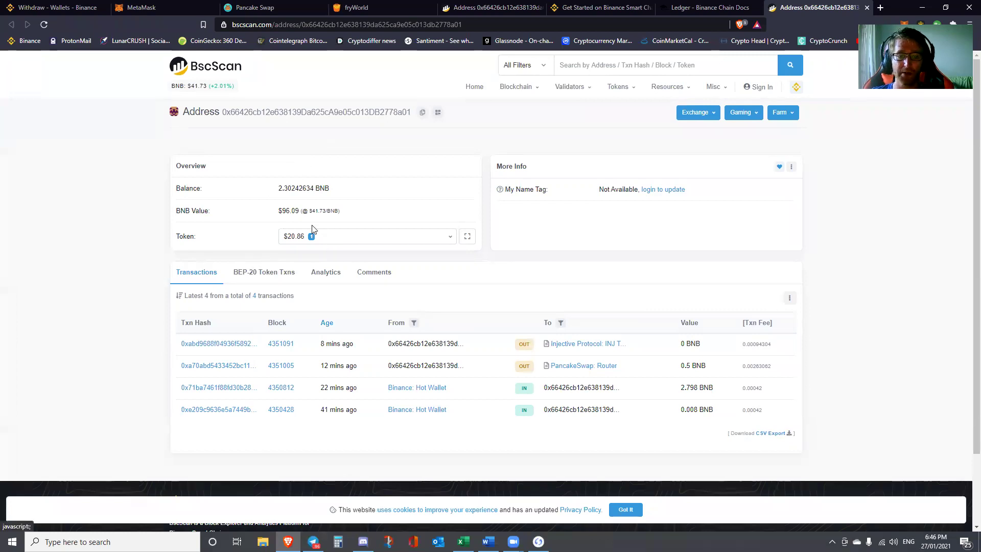
# Step: Check the Ledger address's INJ token holding and 2.30242634 BNB balance on BscScan
pyautogui.click(451, 240)
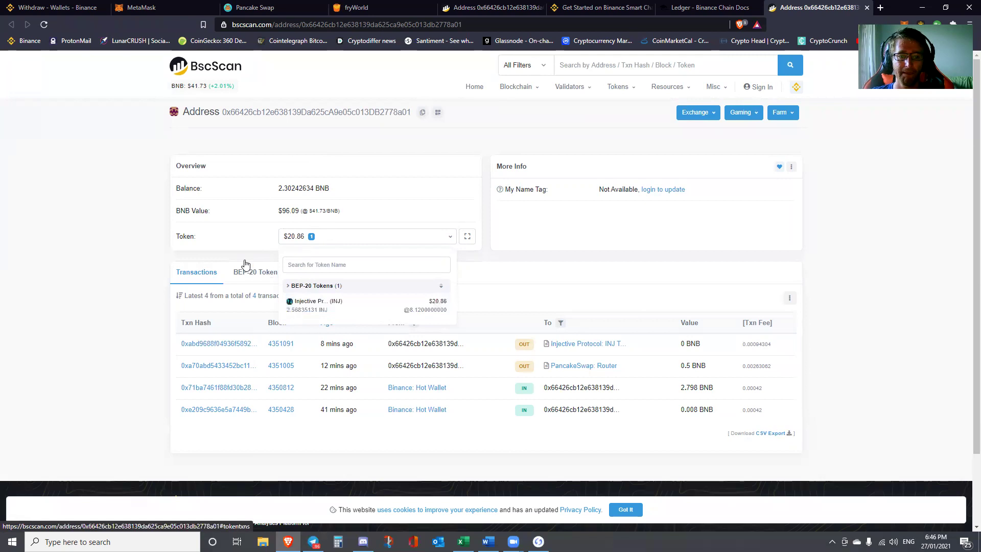
pyautogui.tripleClick(266, 211)
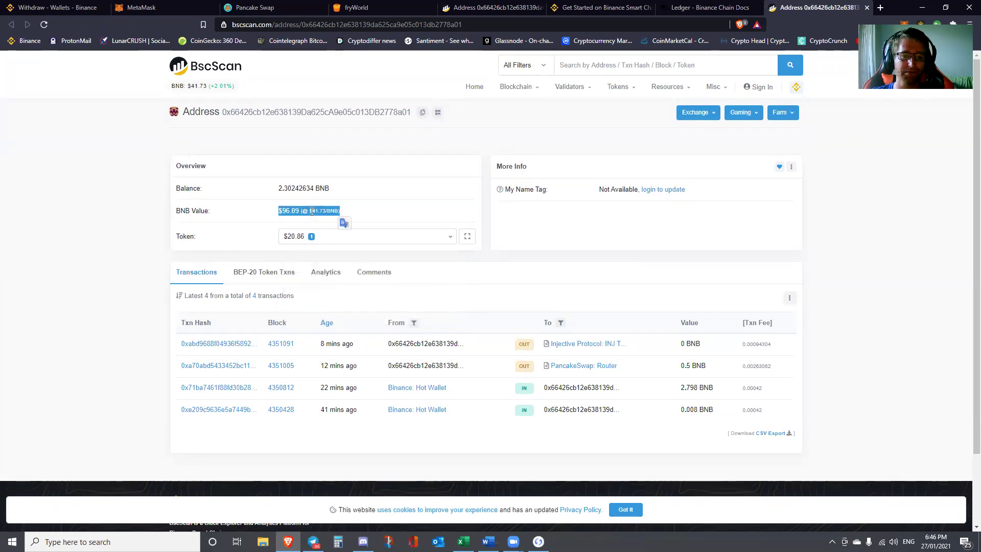
pyautogui.click(383, 212)
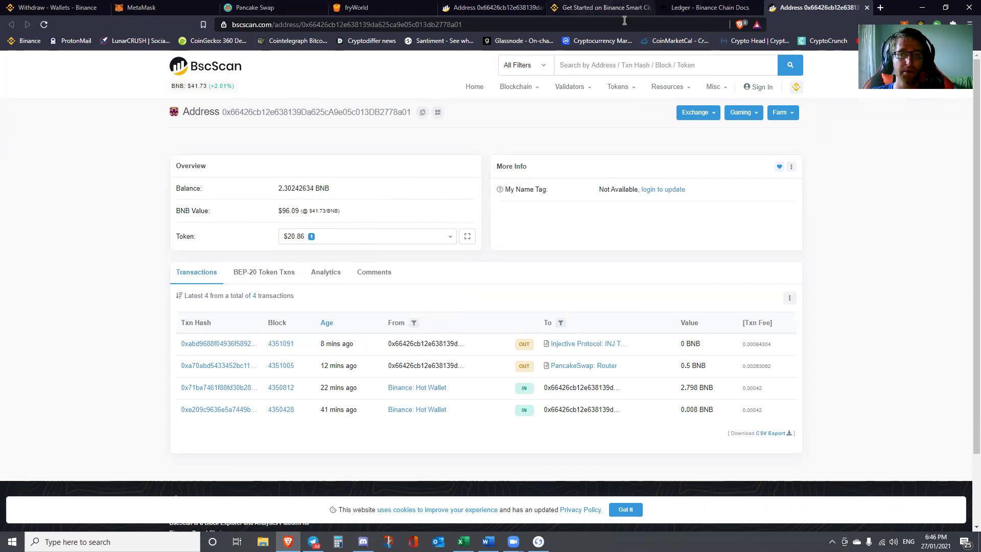
# Step: Open MetaMask's Custom RPC form for a new network alongside the Binance Smart Chain setup guide
pyautogui.click(169, 5)
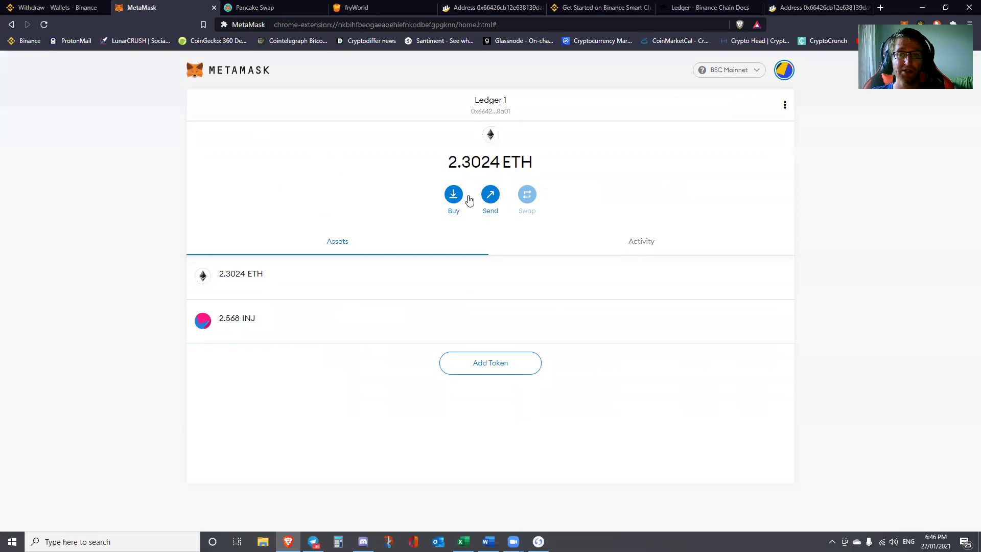
pyautogui.click(756, 73)
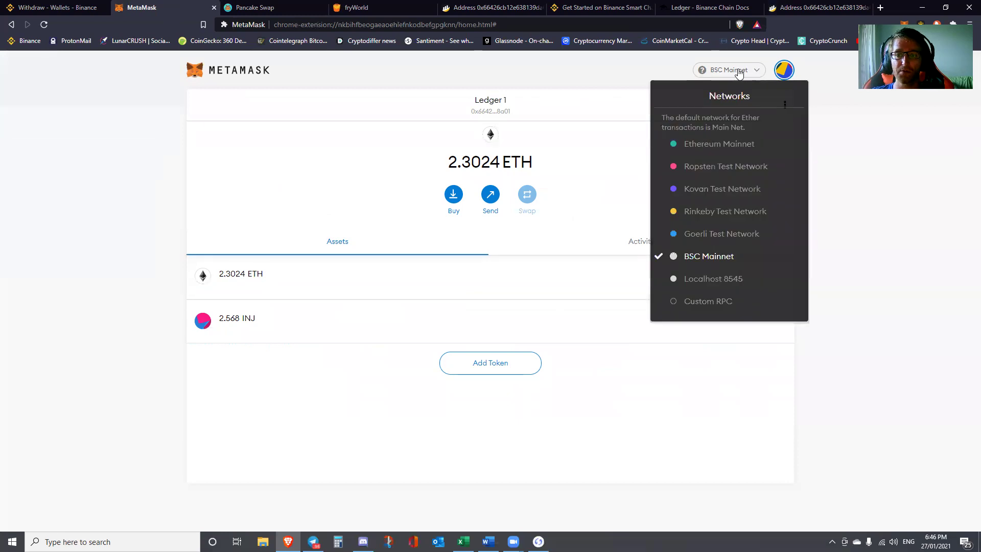
pyautogui.click(695, 303)
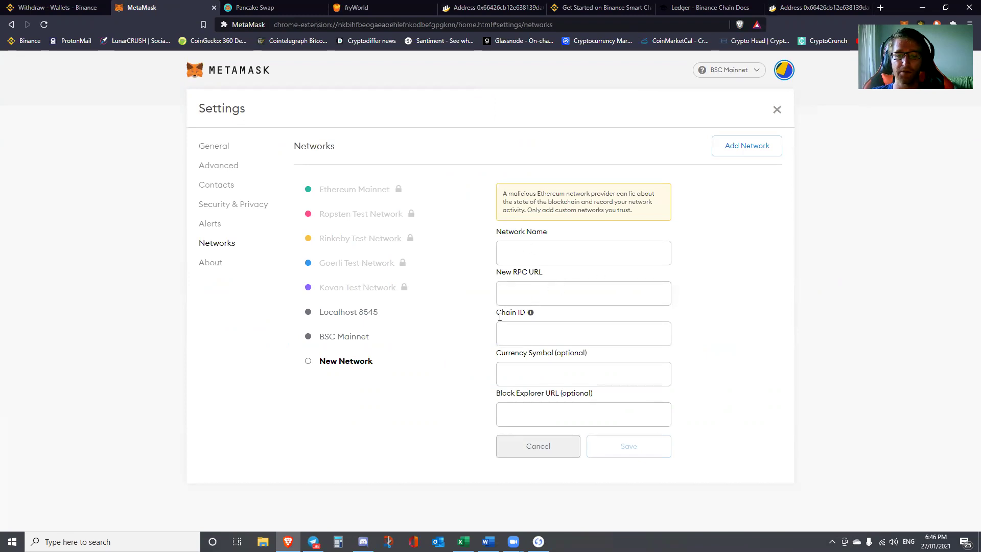
pyautogui.click(608, 16)
# Step: Copy the Binance Smart Chain network name from the guide into MetaMask's Network Name field
pyautogui.scroll(2, 459, 184)
pyautogui.moveTo(511, 138); pyautogui.dragTo(421, 139)
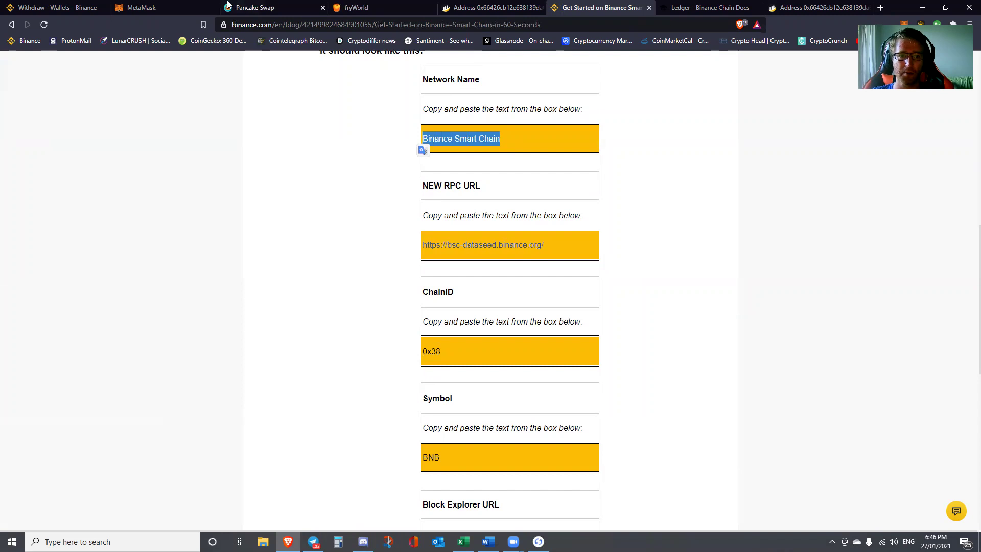
pyautogui.click(153, 8)
pyautogui.click(597, 251)
pyautogui.hotkey('ctrl', 'v')
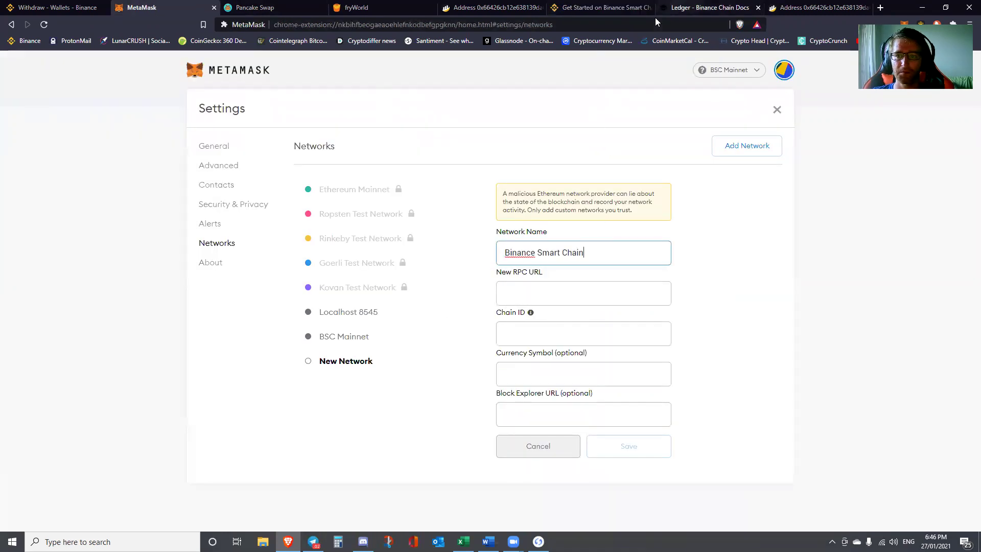
# Step: Copy the BSC RPC URL from the guide into the New RPC URL field
pyautogui.click(655, 18)
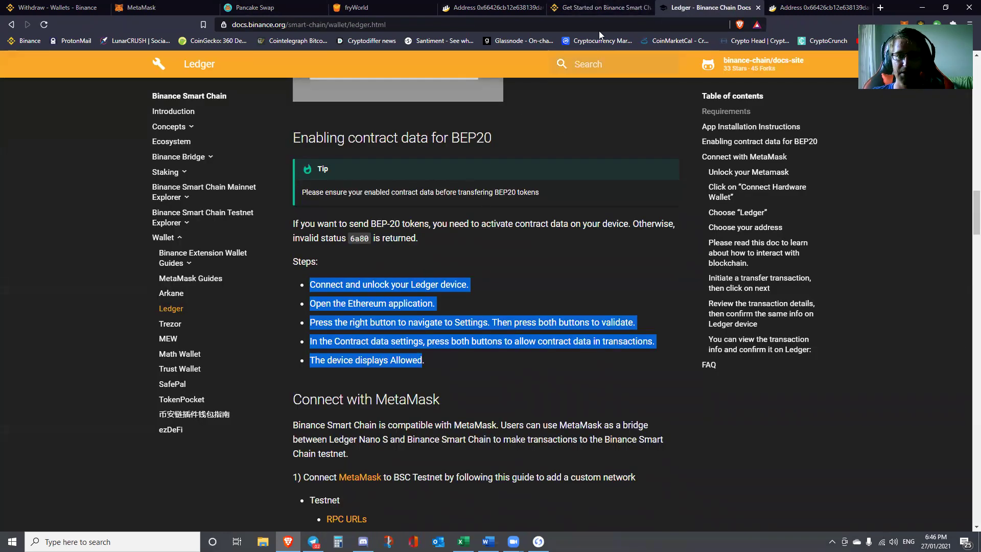
pyautogui.click(606, 9)
pyautogui.moveTo(546, 245); pyautogui.dragTo(416, 249)
pyautogui.moveTo(572, 254); pyautogui.dragTo(424, 247)
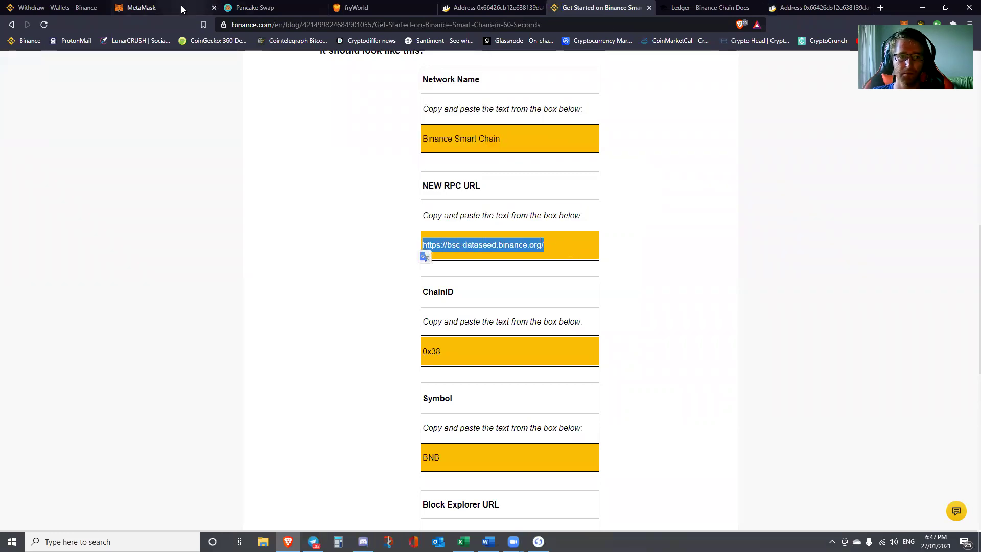
pyautogui.click(181, 9)
pyautogui.click(590, 294)
pyautogui.hotkey('ctrl', 'v')
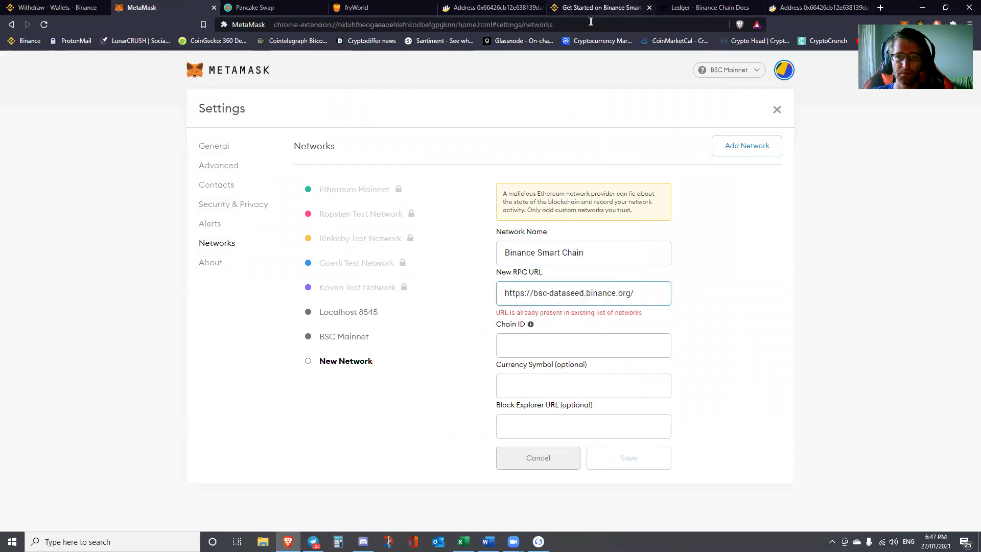
# Step: Paste chain ID 0x38, note the RPC URL already exists, and close settings unsaved
pyautogui.click(590, 8)
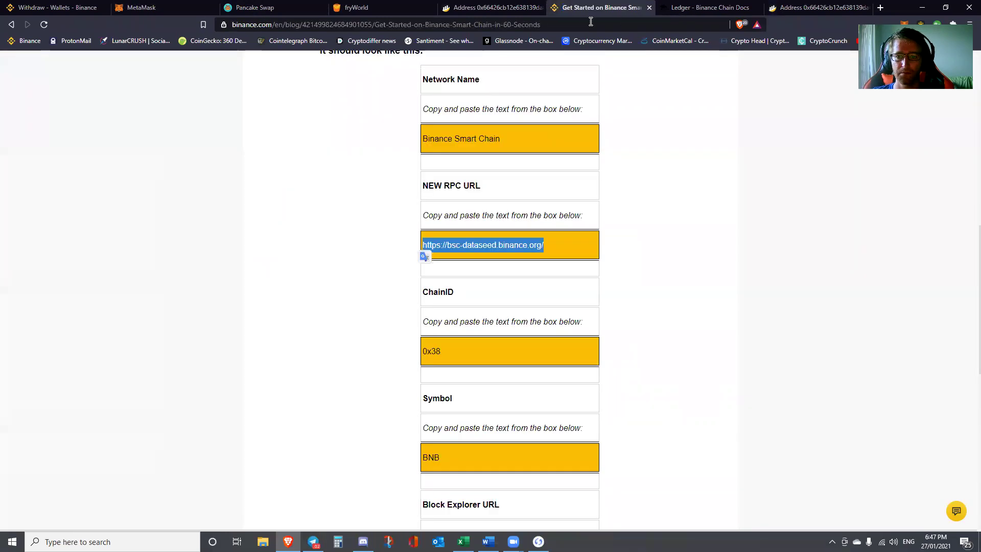
pyautogui.moveTo(454, 356); pyautogui.dragTo(420, 357)
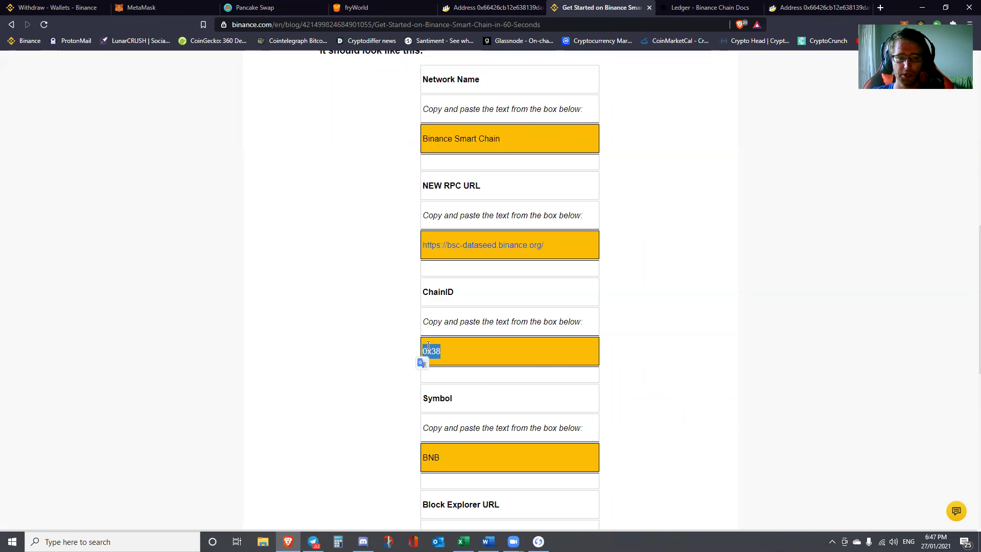
pyautogui.click(150, 7)
pyautogui.click(543, 344)
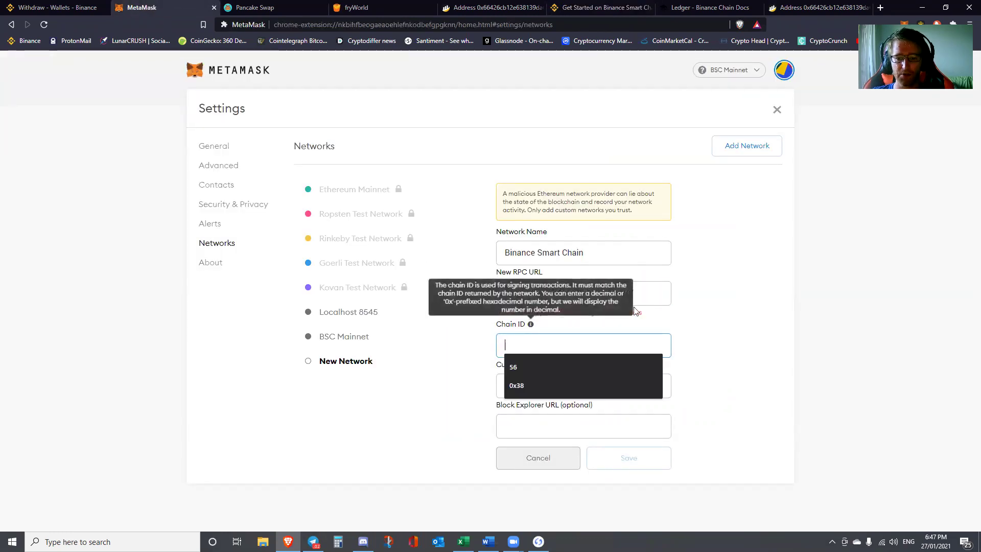
pyautogui.hotkey('ctrl', 'v')
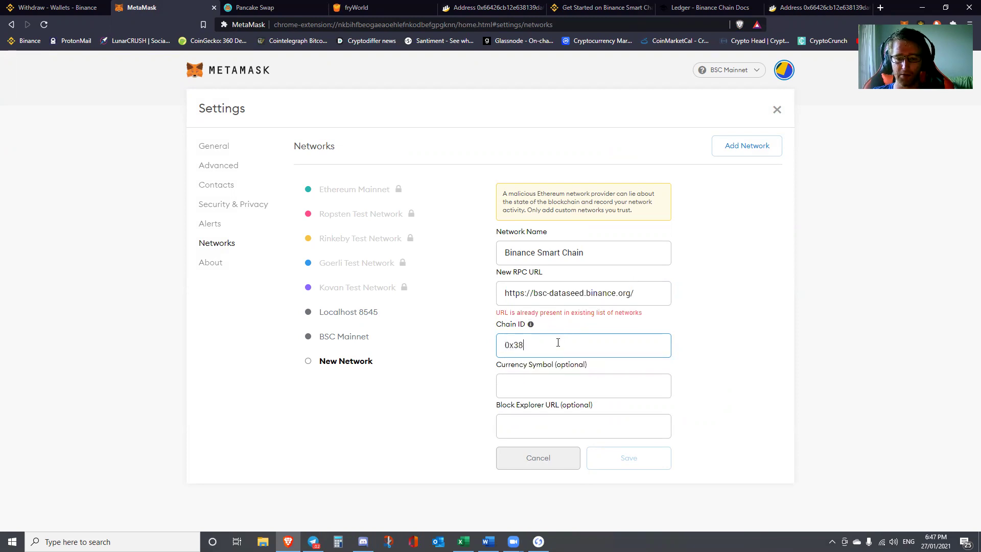
pyautogui.moveTo(498, 311); pyautogui.dragTo(651, 321)
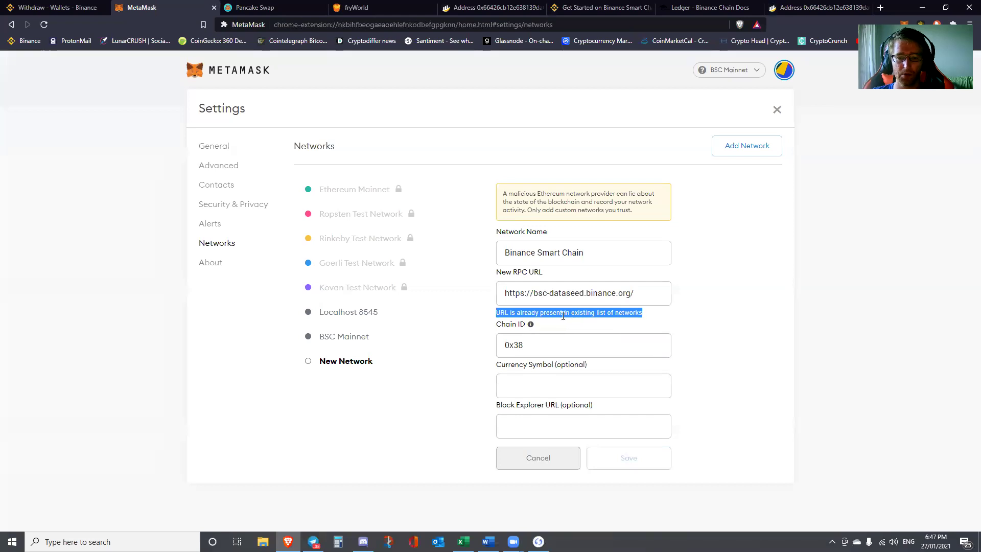
pyautogui.click(593, 337)
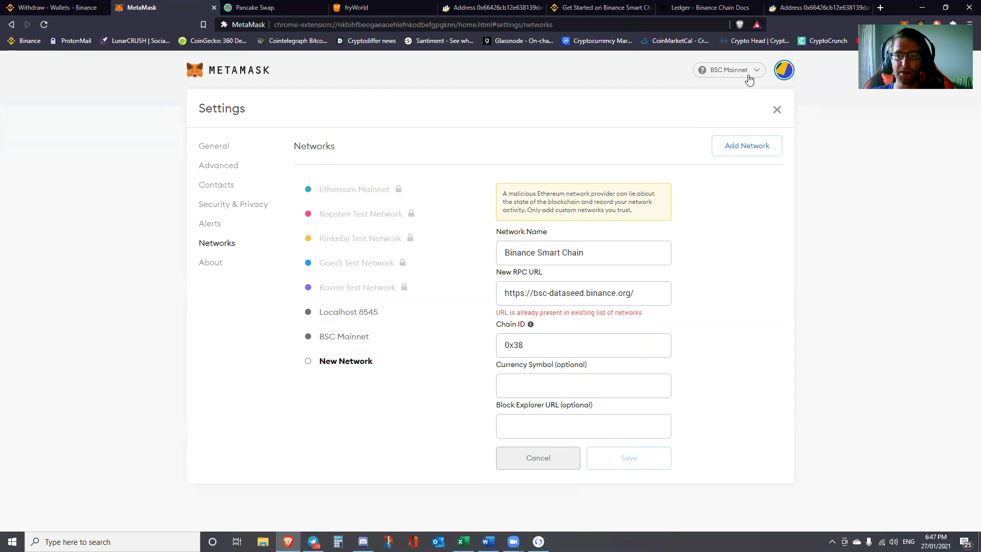
pyautogui.click(776, 113)
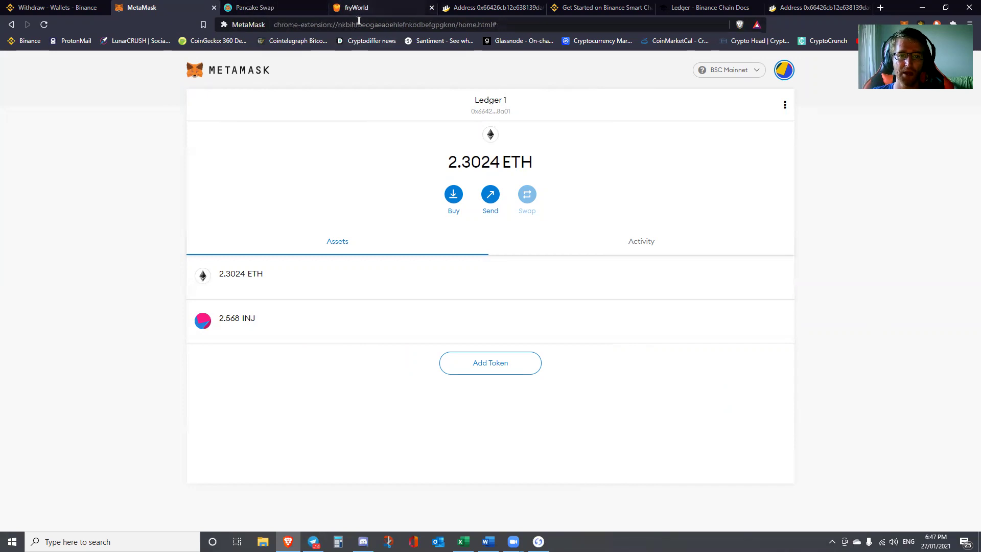
# Step: Go to PancakeSwap's Add Liquidity page, dismiss the Approve INJ notice, and inspect the BNB amount
pyautogui.click(275, 9)
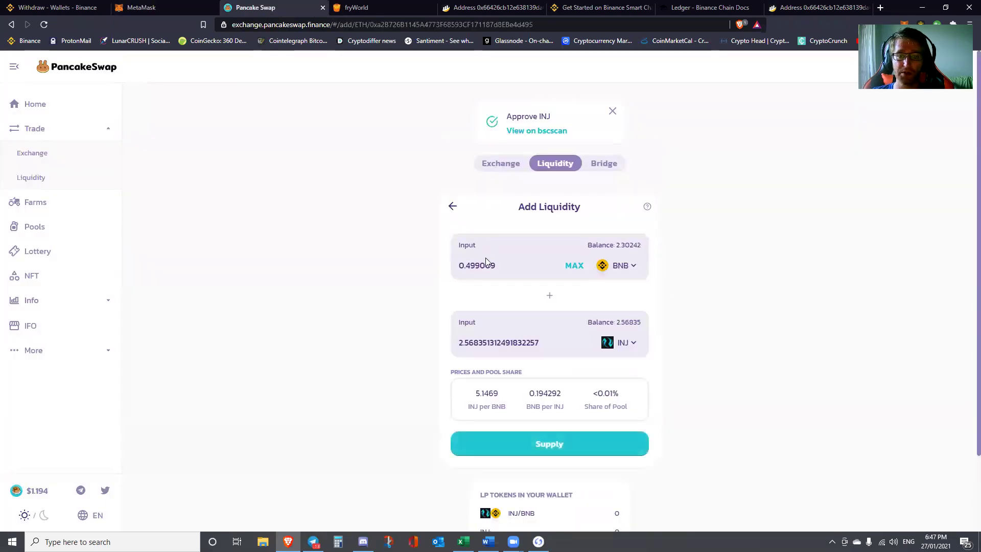
pyautogui.click(611, 113)
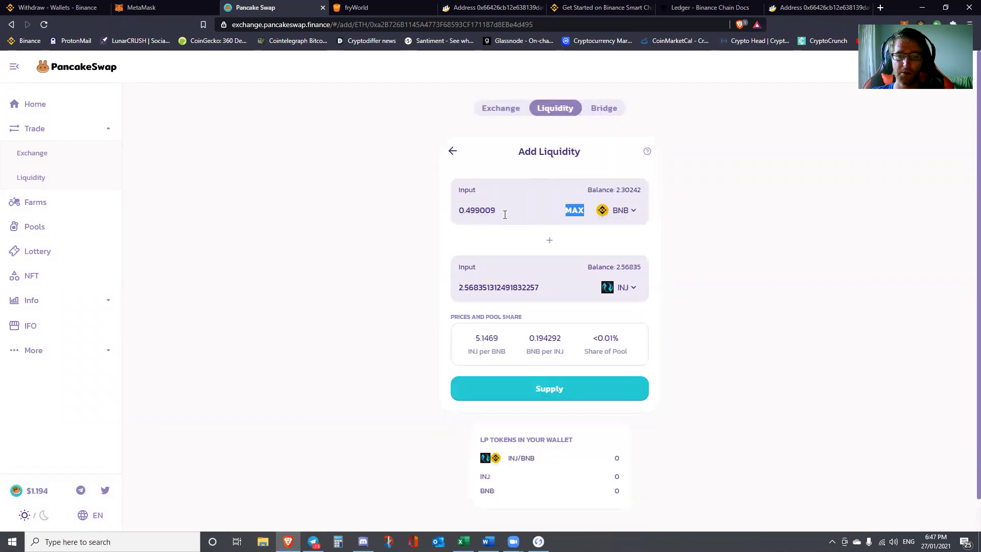
pyautogui.moveTo(514, 210); pyautogui.dragTo(440, 209)
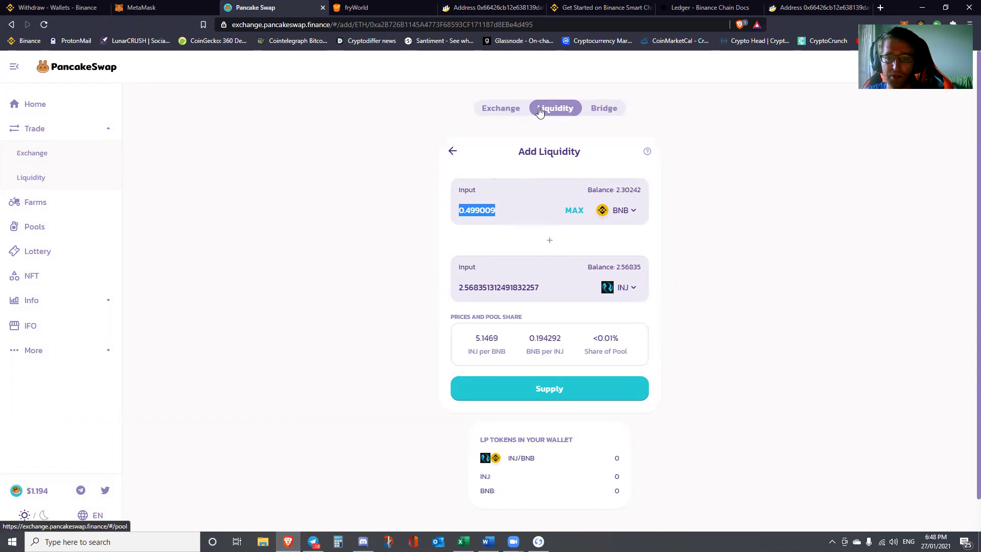
# Step: Swap 1 BNB for about 5.13125 INJ on PancakeSwap and confirm the swap
pyautogui.click(509, 110)
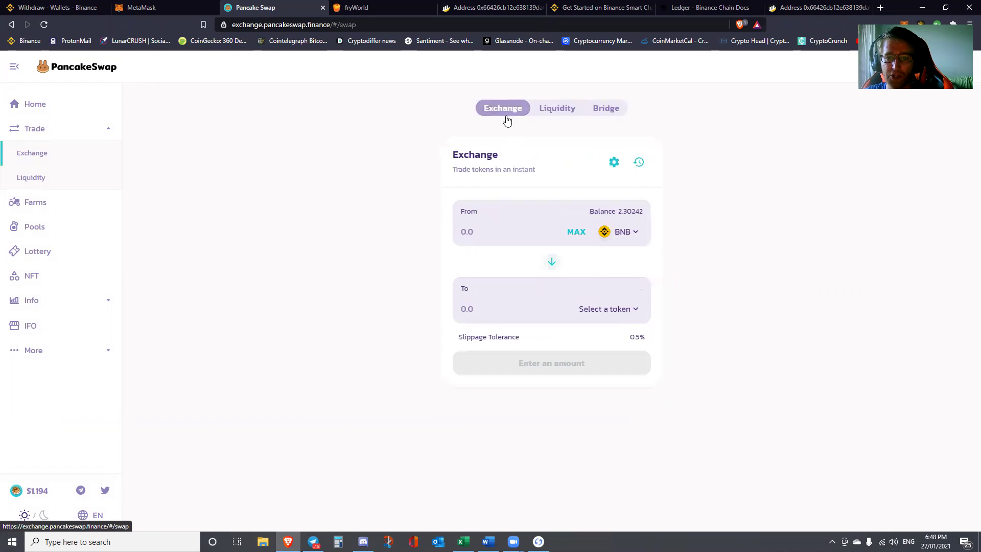
pyautogui.click(470, 244)
pyautogui.write('1')
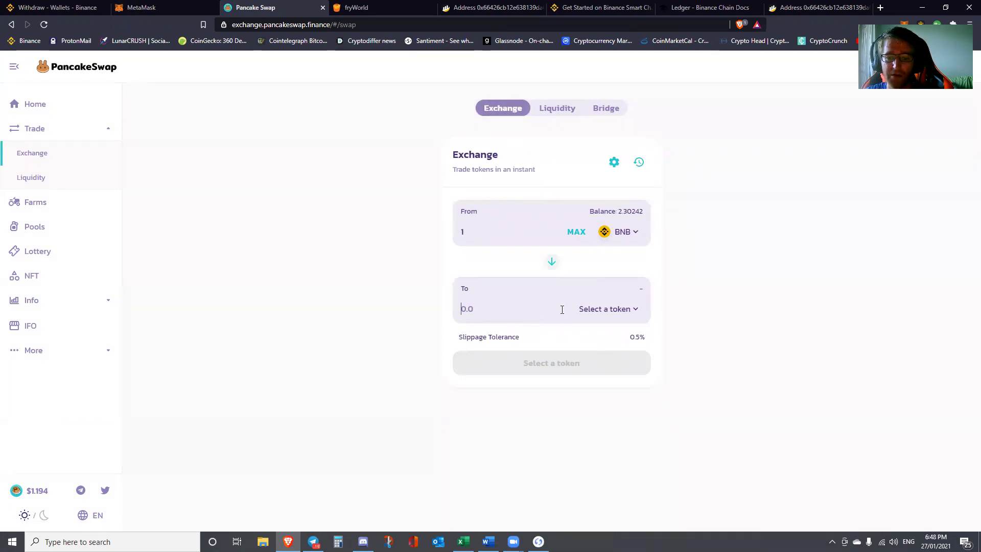
pyautogui.click(585, 310)
pyautogui.click(438, 229)
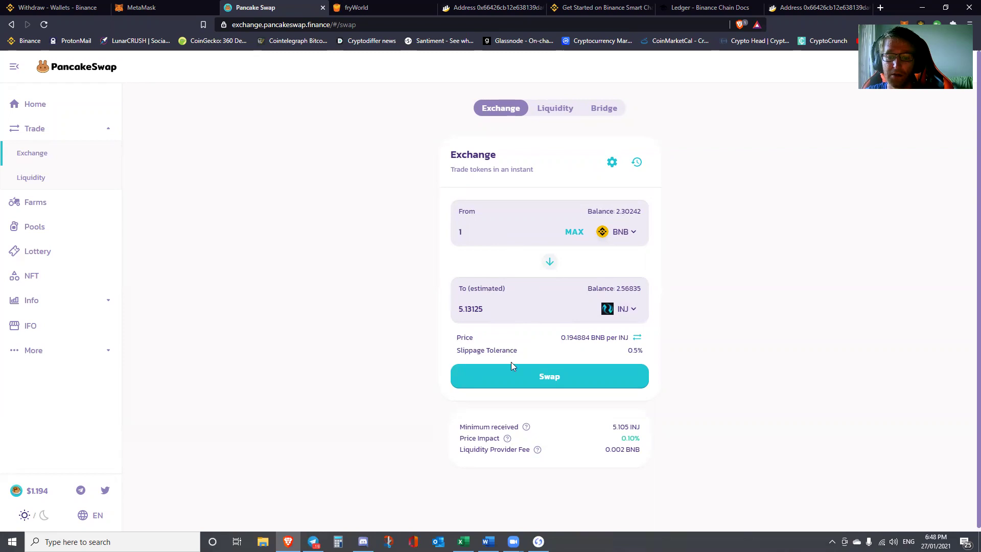
pyautogui.click(531, 375)
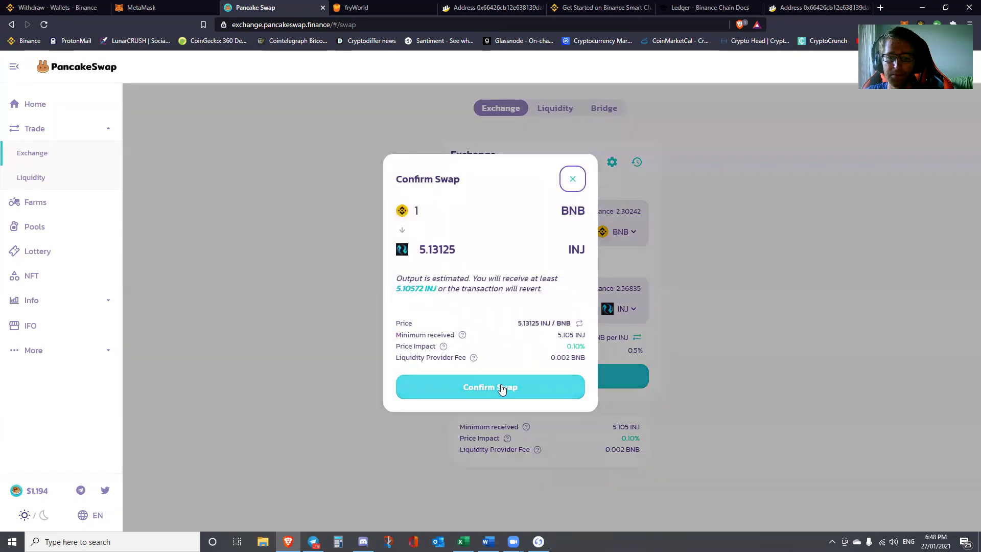
pyautogui.click(502, 387)
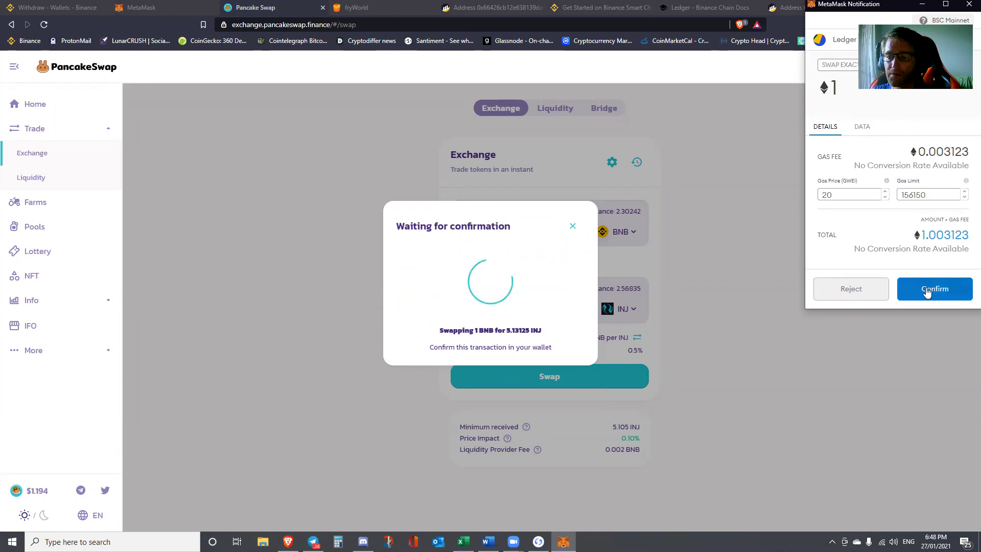
# Step: Confirm the 1 BNB to INJ swap in MetaMask and close the submitted notice
pyautogui.click(903, 289)
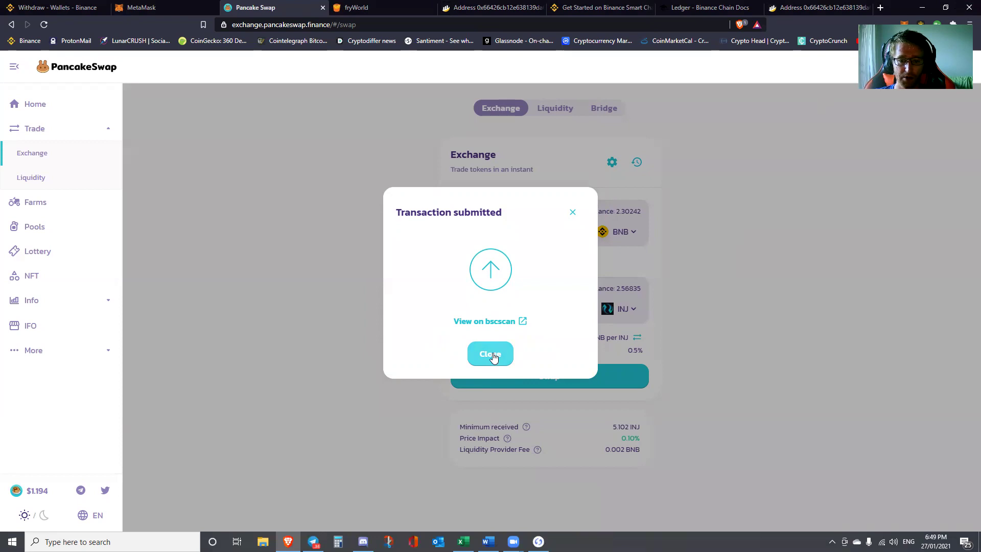
pyautogui.click(492, 357)
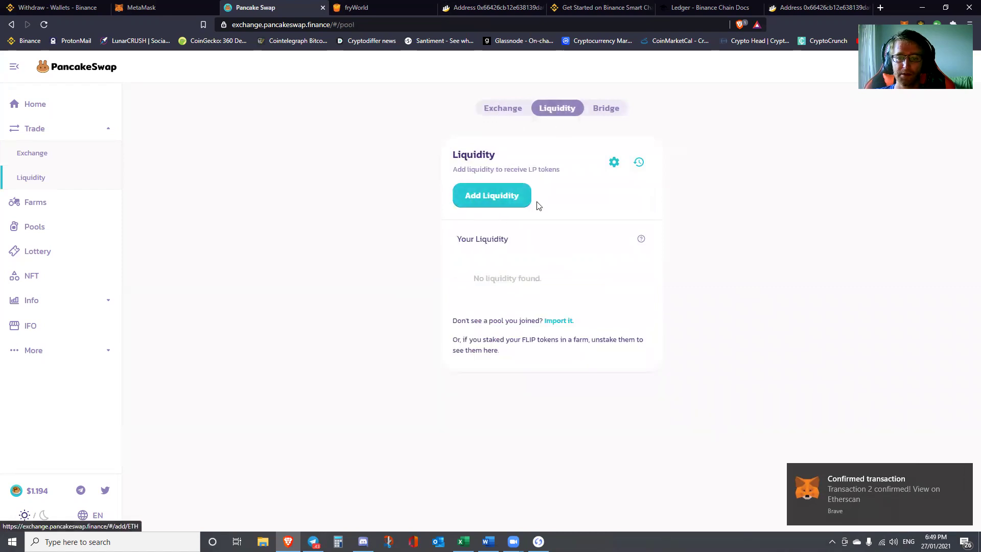
# Step: Start a new liquidity position with INJ chosen as BNB's paired token
pyautogui.click(491, 198)
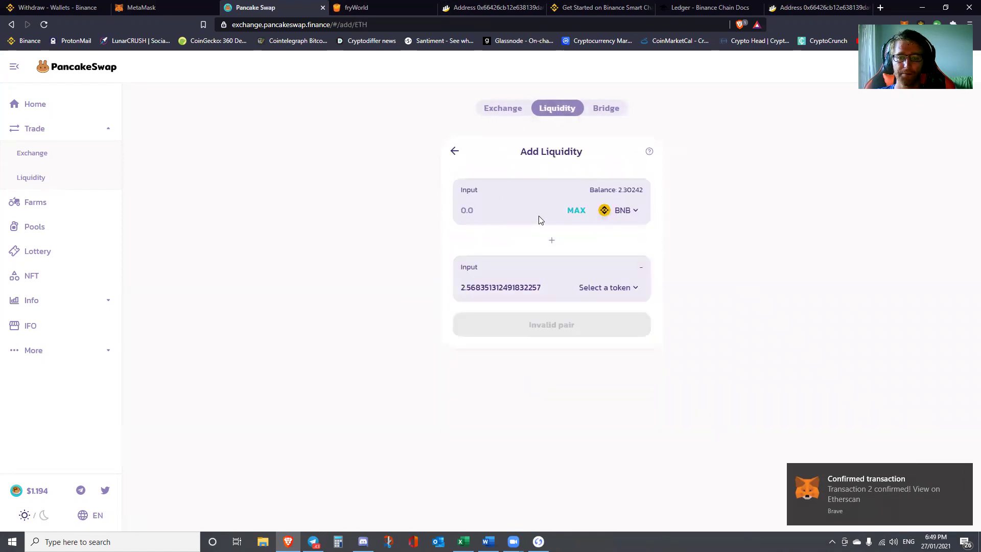
pyautogui.click(607, 288)
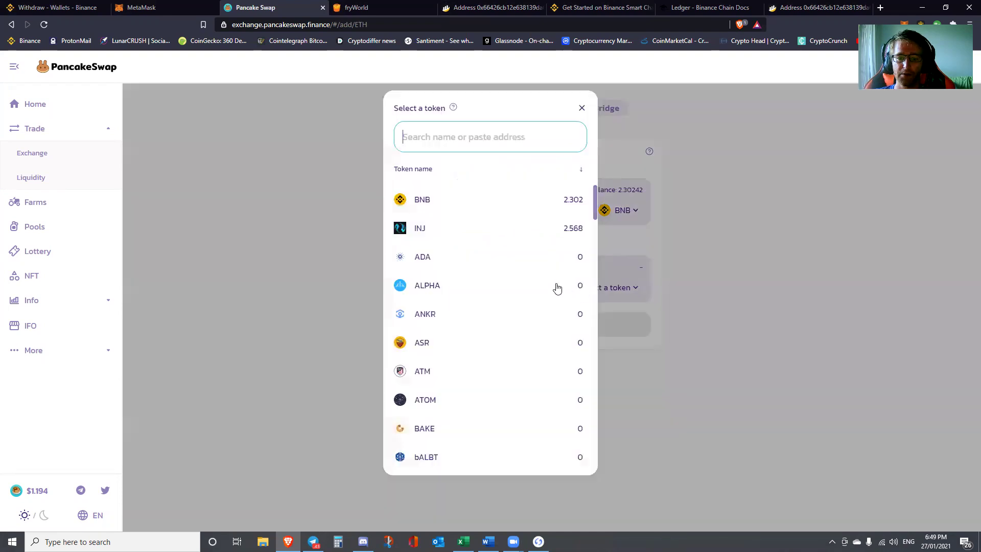
pyautogui.click(429, 231)
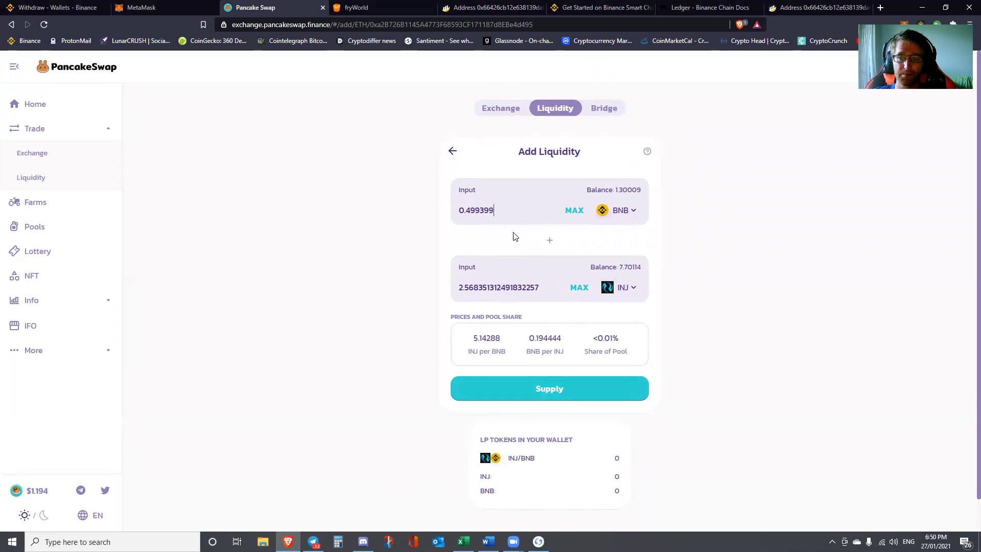
# Step: Use the full INJ balance, enter 1 BNB, and review the 2.16723 pool tokens to receive
pyautogui.moveTo(521, 210); pyautogui.dragTo(444, 217)
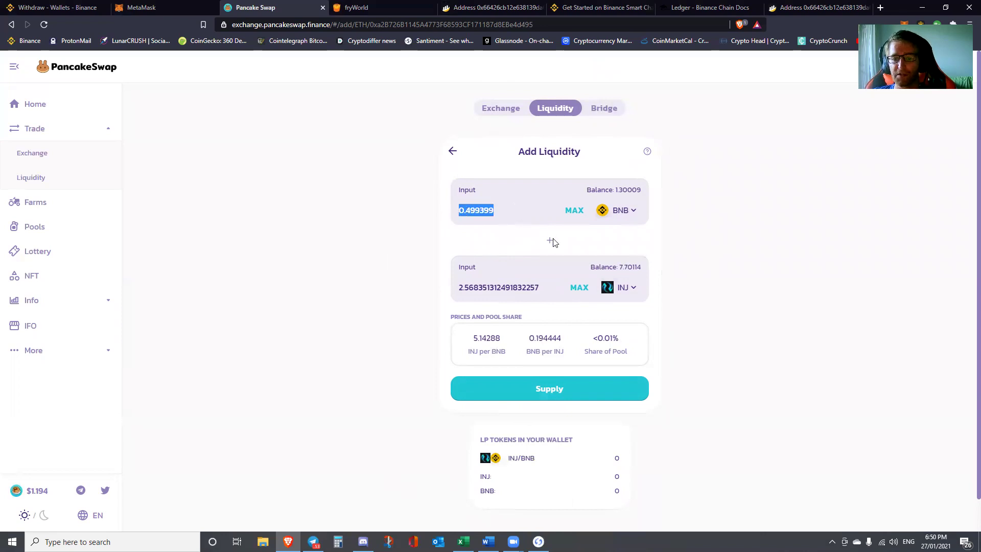
pyautogui.click(574, 290)
pyautogui.click(574, 289)
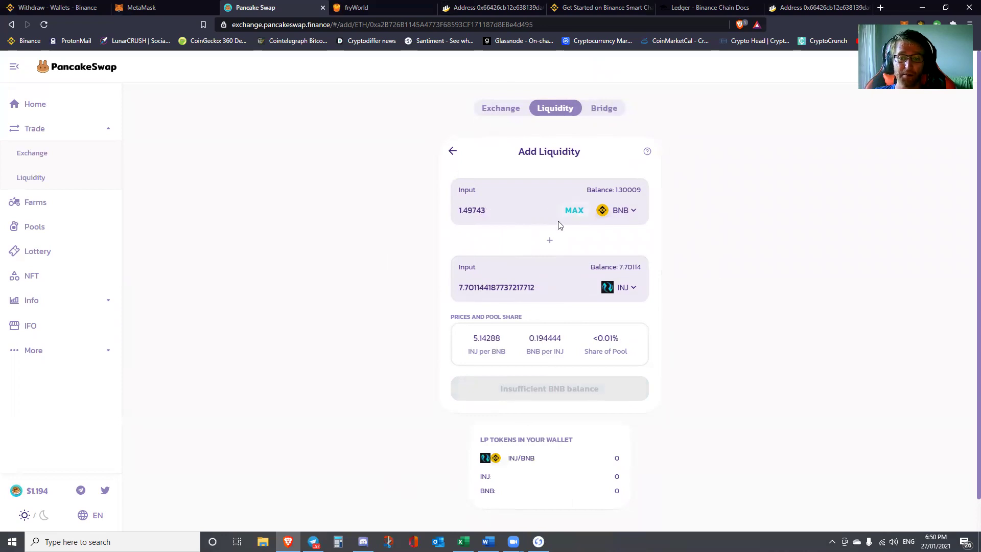
pyautogui.moveTo(499, 211); pyautogui.dragTo(449, 211)
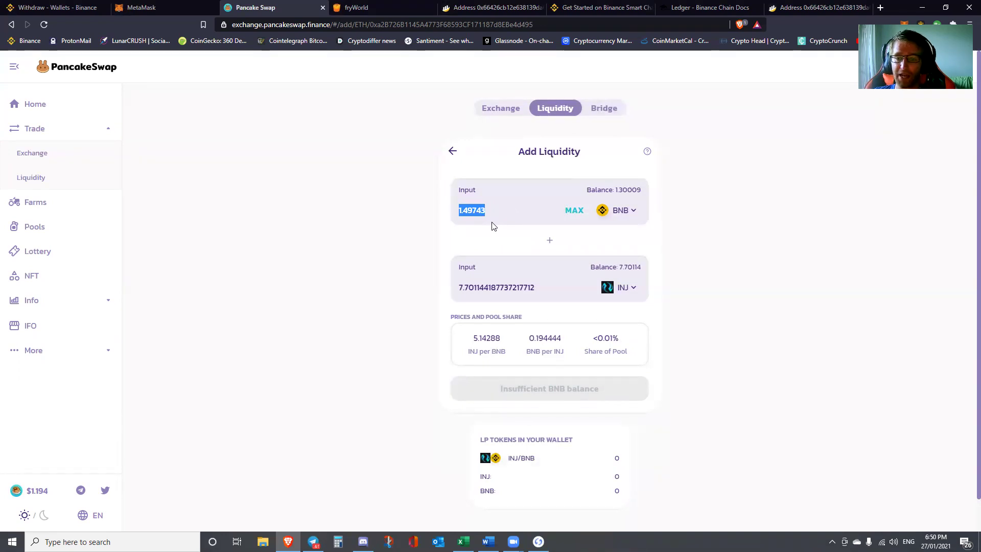
pyautogui.write('1')
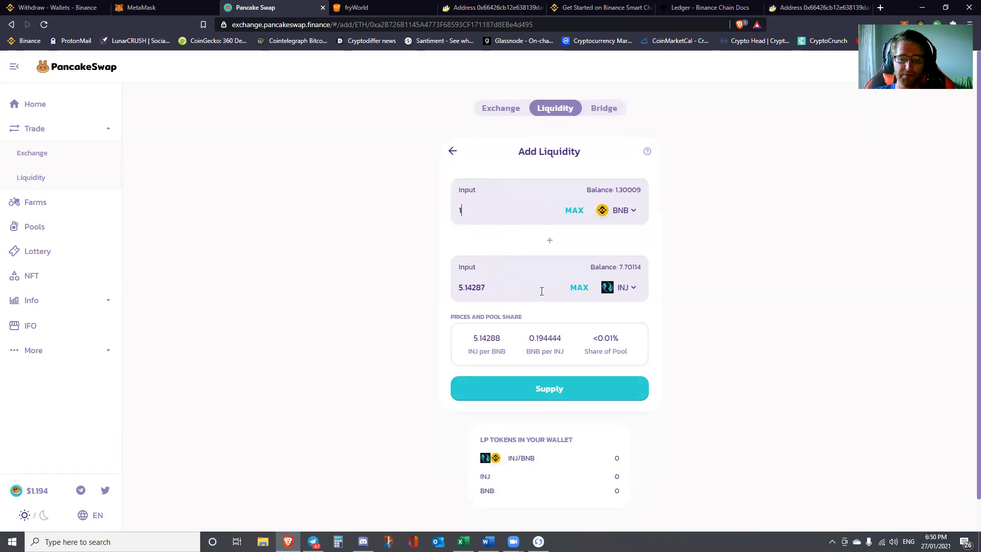
pyautogui.click(562, 392)
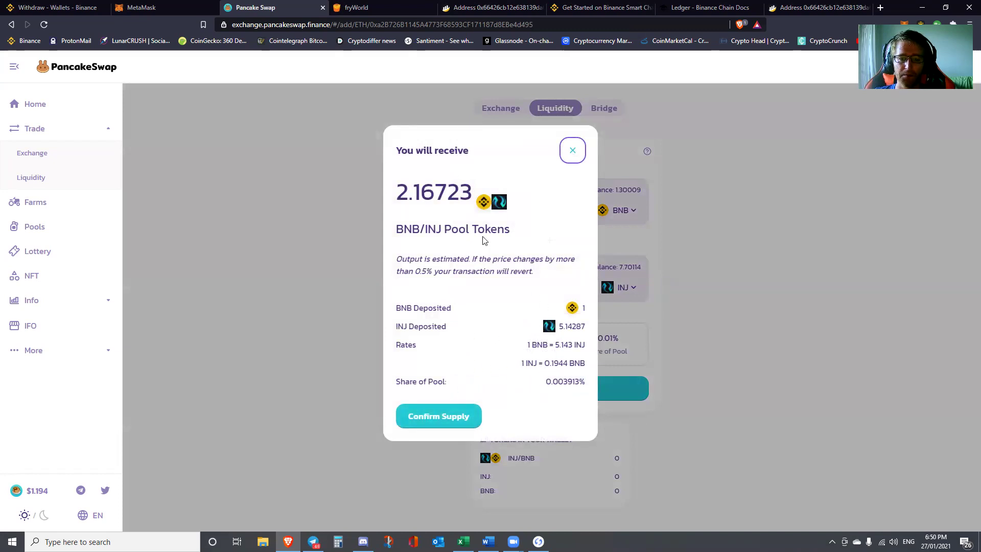
# Step: Check the 2.16723 BNB/INJ pool-token amount and confirm supplying 1 BNB with 5.14287 INJ
pyautogui.moveTo(399, 190)
pyautogui.mouseDown()
pyautogui.moveTo(468, 192)
pyautogui.moveTo(400, 186)
pyautogui.mouseUp()
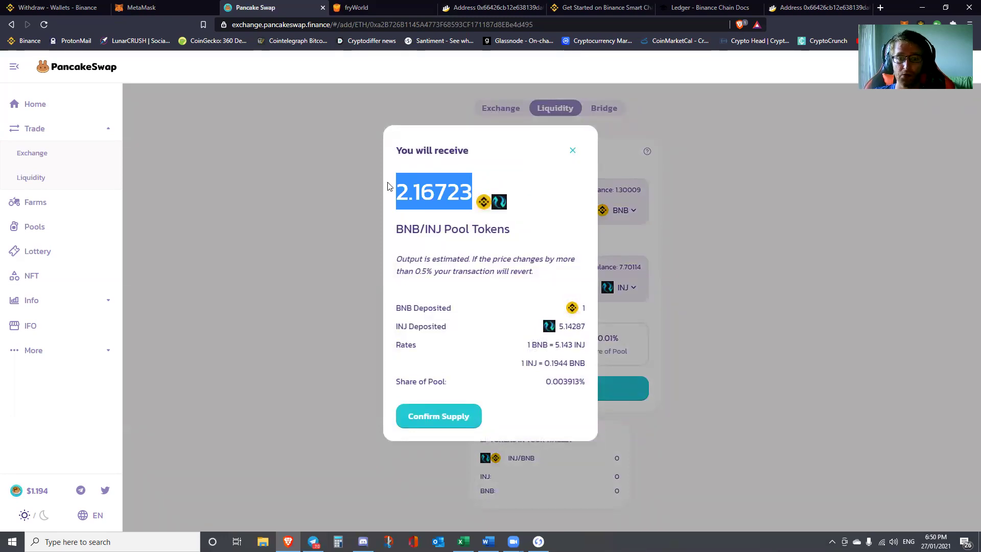
pyautogui.click(400, 198)
pyautogui.moveTo(401, 198); pyautogui.dragTo(479, 196)
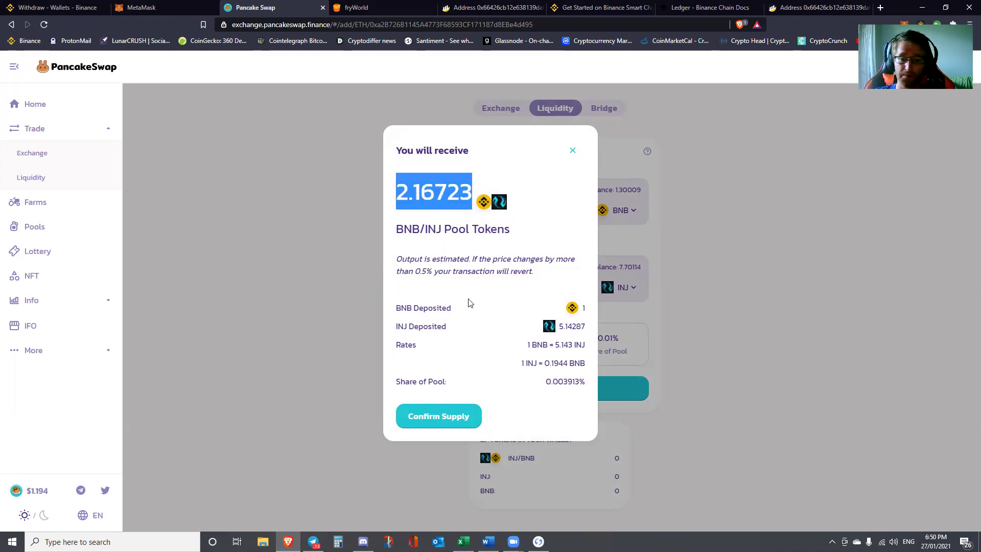
pyautogui.click(480, 361)
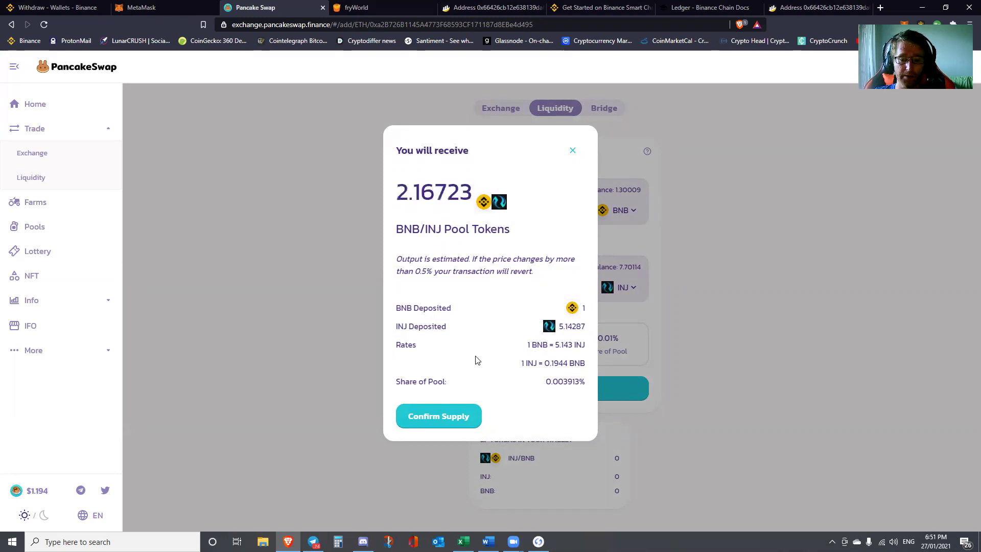
pyautogui.click(430, 417)
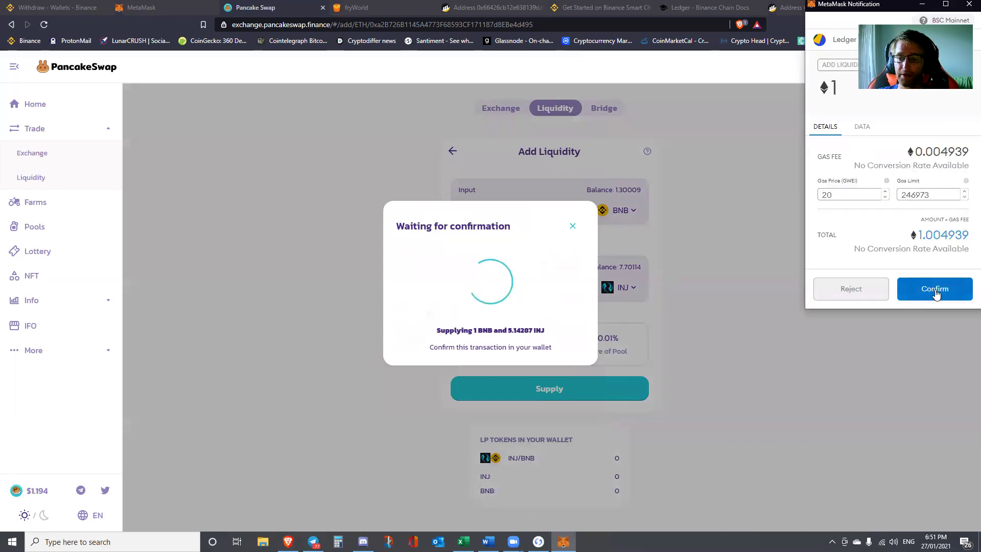
# Step: Approve the 1 BNB and 5.14 INJ deposit in MetaMask and dismiss the submitted notice
pyautogui.click(935, 294)
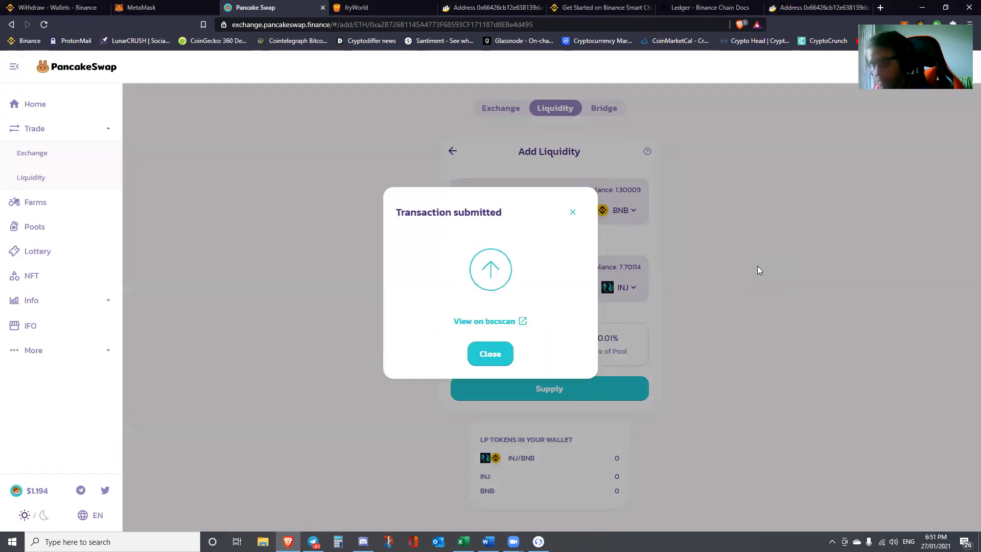
pyautogui.click(498, 357)
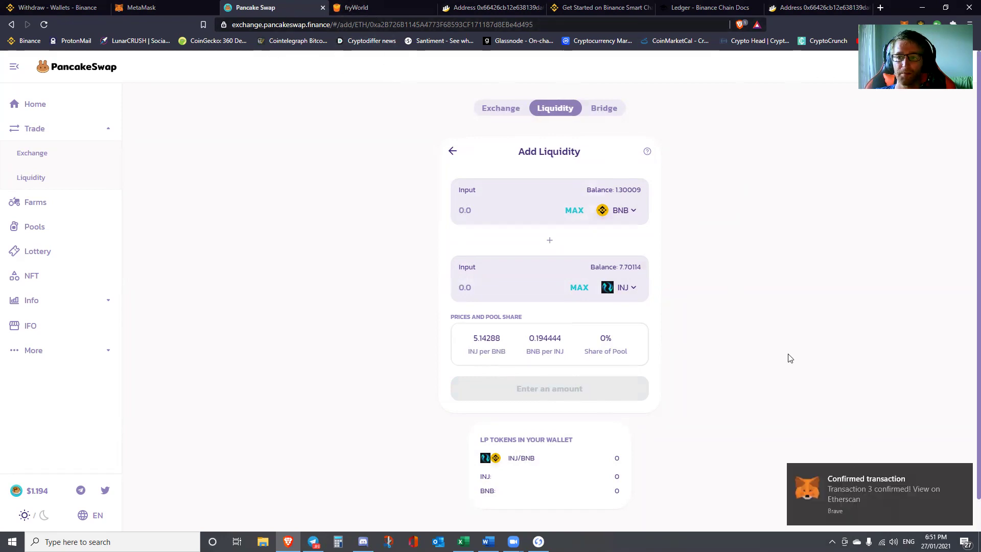
# Step: Reload the BscScan address page and check the held Pancake LP tokens, then return to PancakeSwap
pyautogui.click(812, 6)
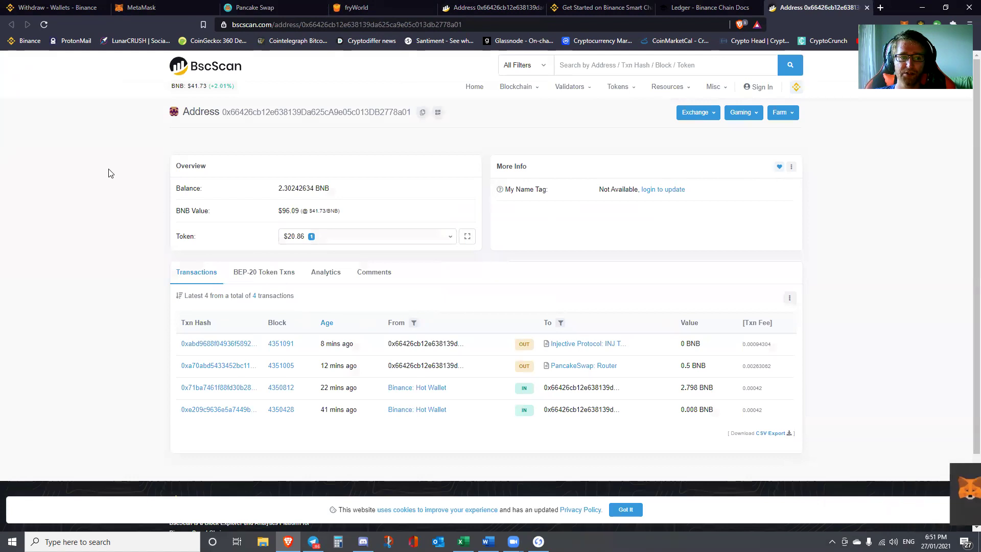
pyautogui.click(44, 25)
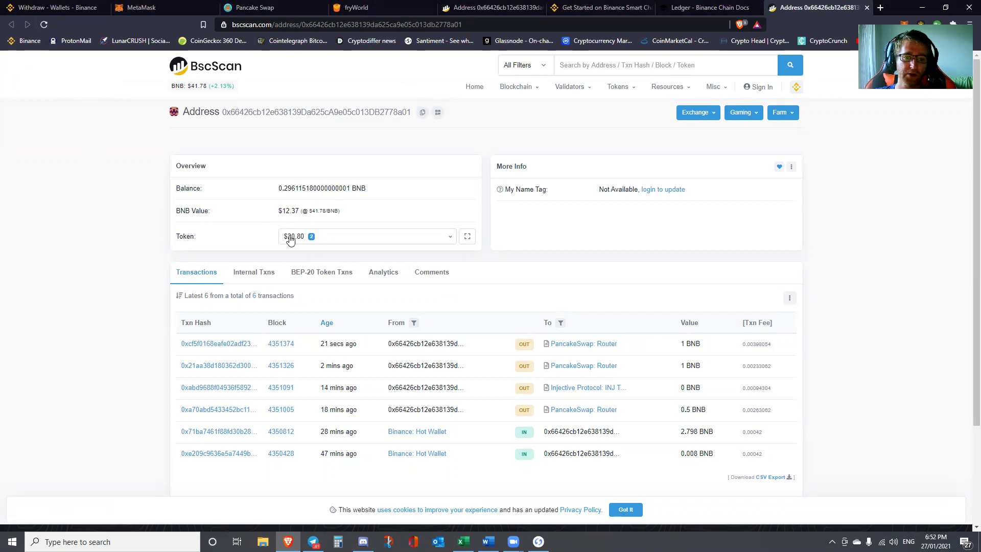
pyautogui.click(318, 241)
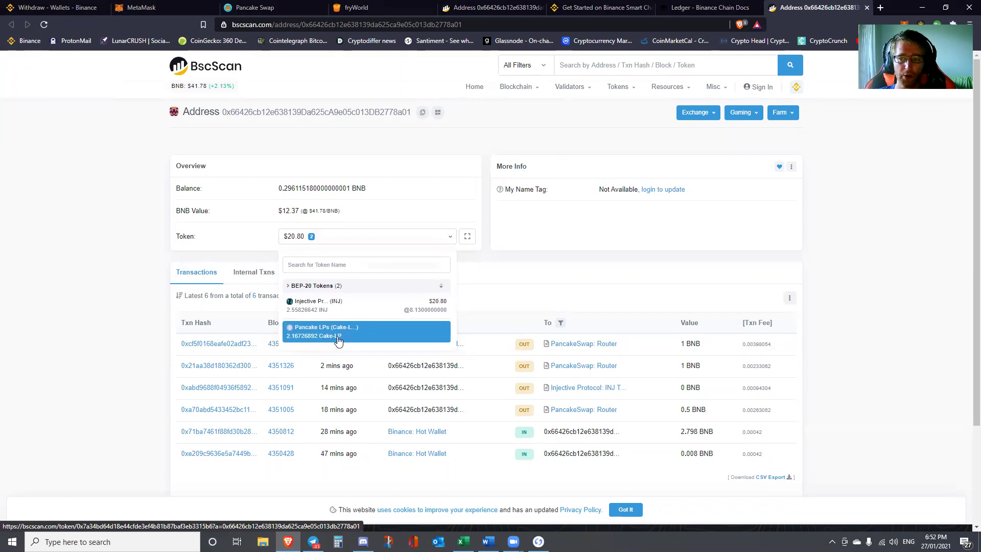
pyautogui.click(333, 240)
pyautogui.click(333, 244)
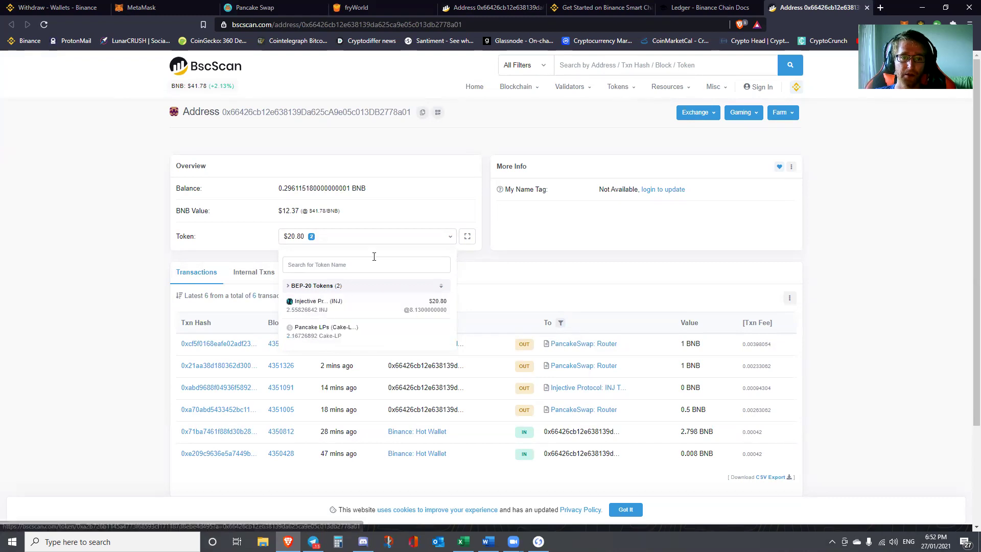
pyautogui.click(262, 7)
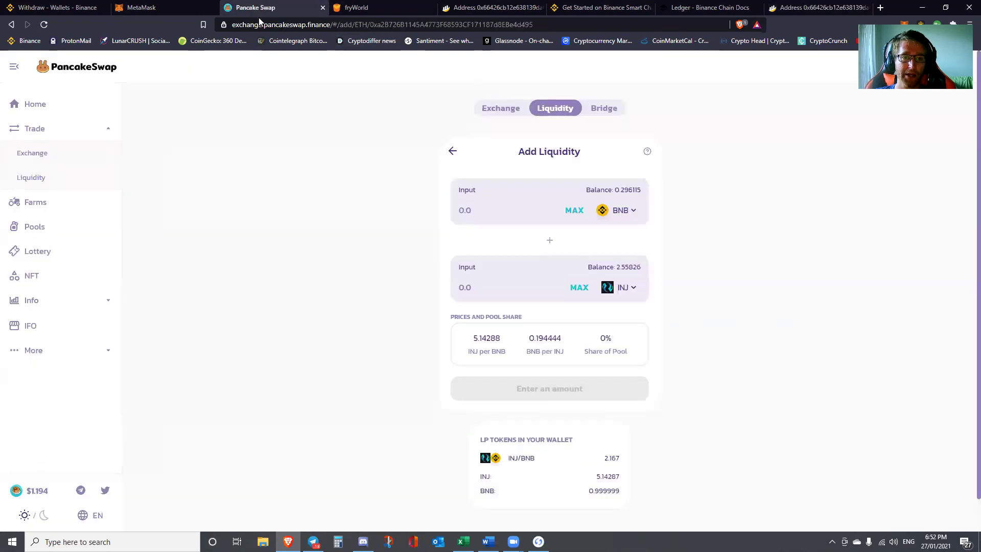
# Step: Go to FryWorld's CakeLPv2 vaults and scroll down to the INJ-BNB LP vault
pyautogui.click(355, 8)
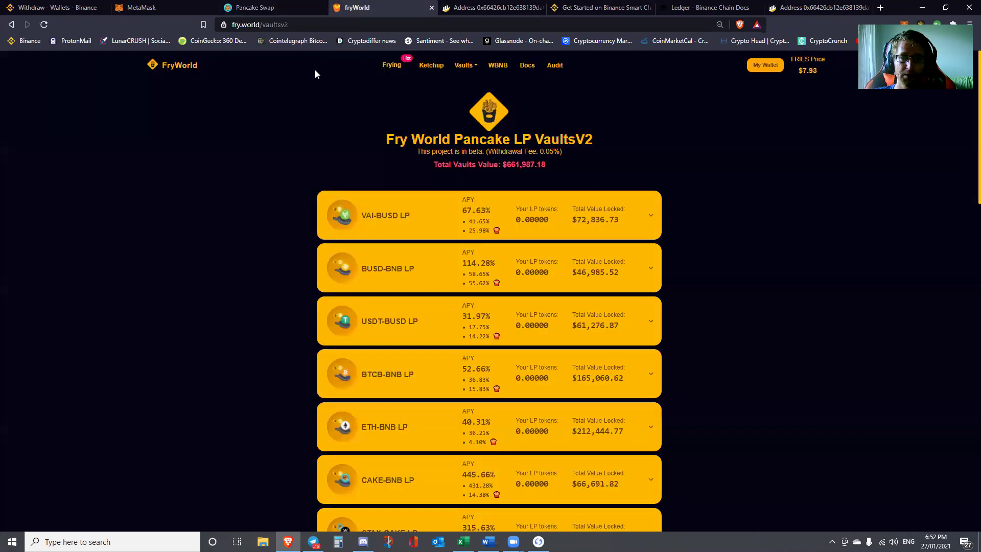
pyautogui.click(467, 66)
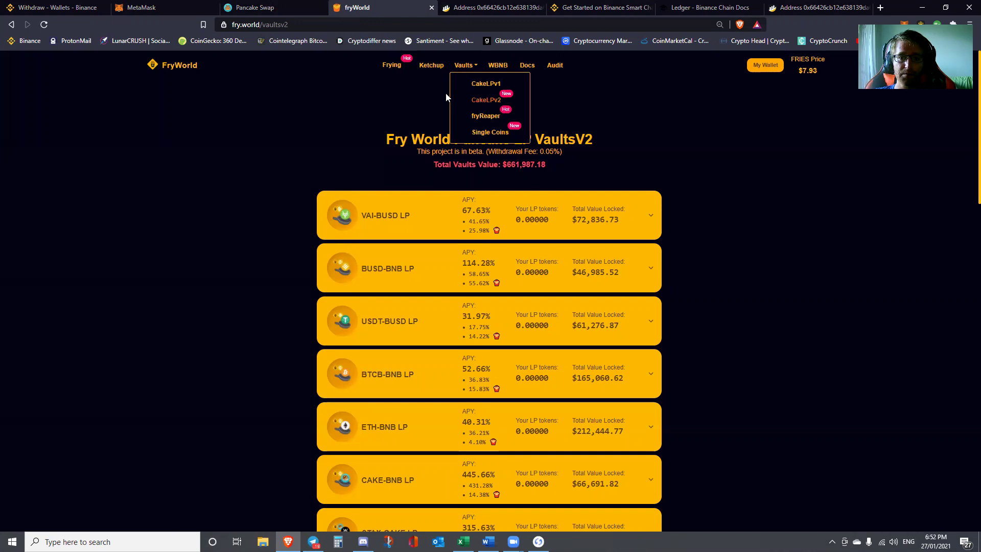
pyautogui.click(487, 100)
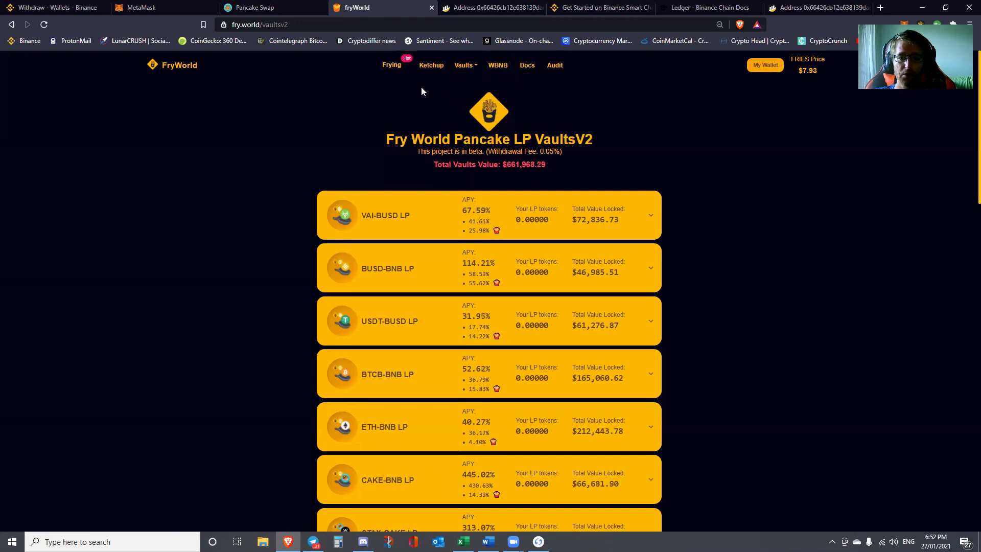
pyautogui.scroll(-1, 464, 168)
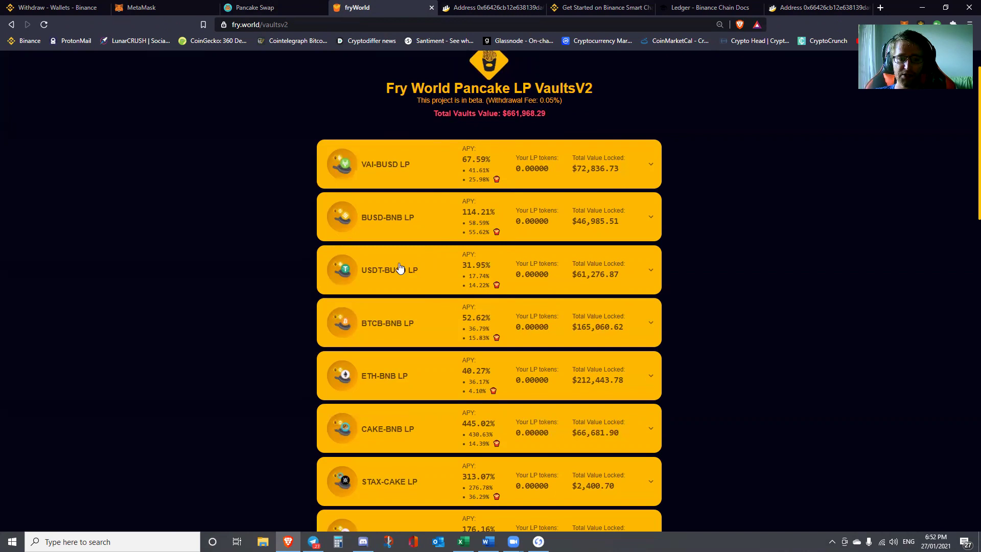
pyautogui.scroll(-3, 400, 282)
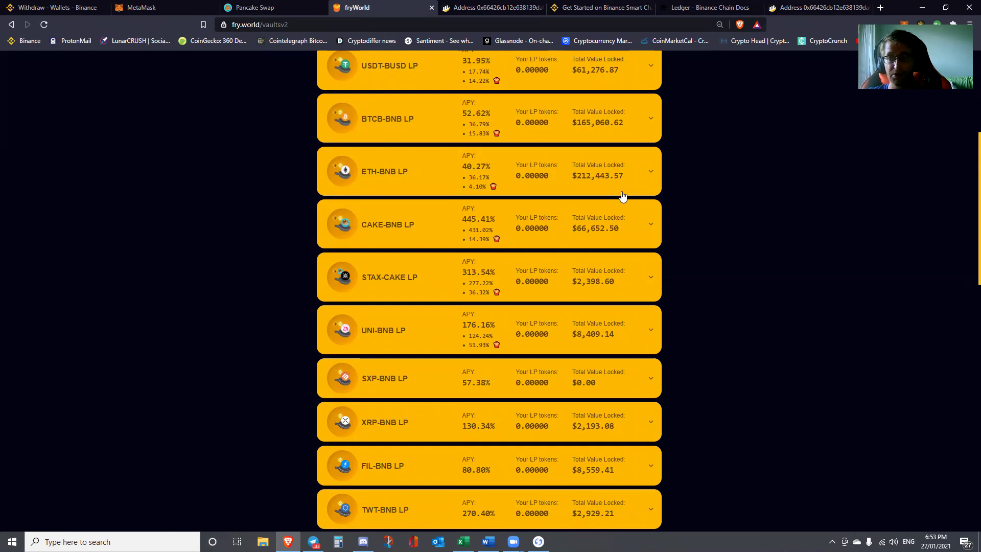
pyautogui.scroll(-1, 439, 324)
pyautogui.scroll(-2, 405, 323)
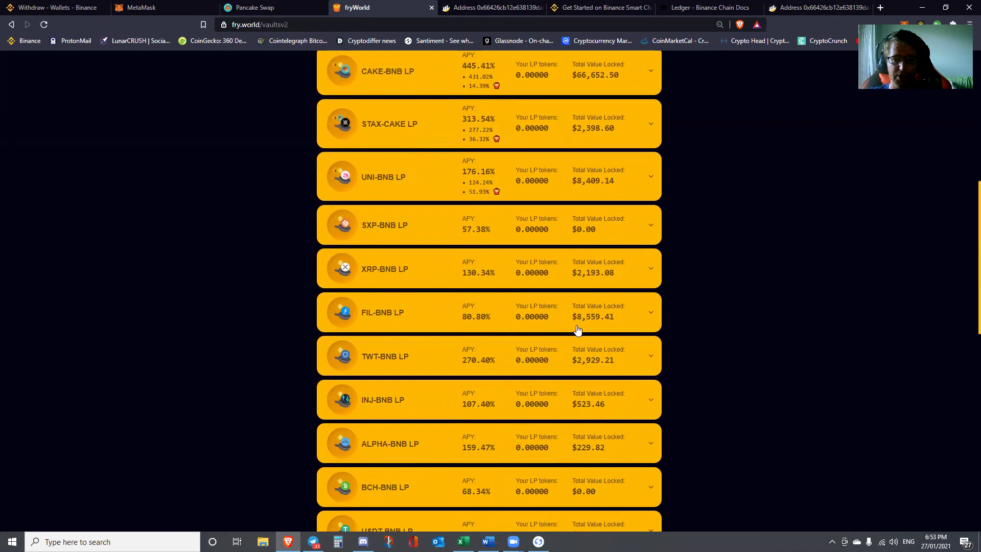
pyautogui.scroll(-2, 589, 321)
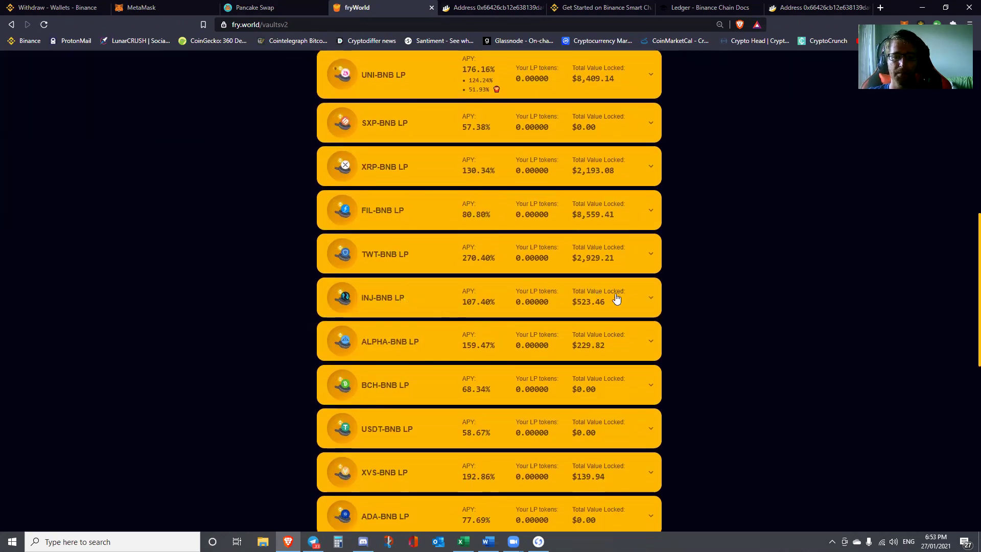
# Step: Expand the INJ-BNB LP vault and approve FryWorld to spend the Cake-LP tokens
pyautogui.click(651, 299)
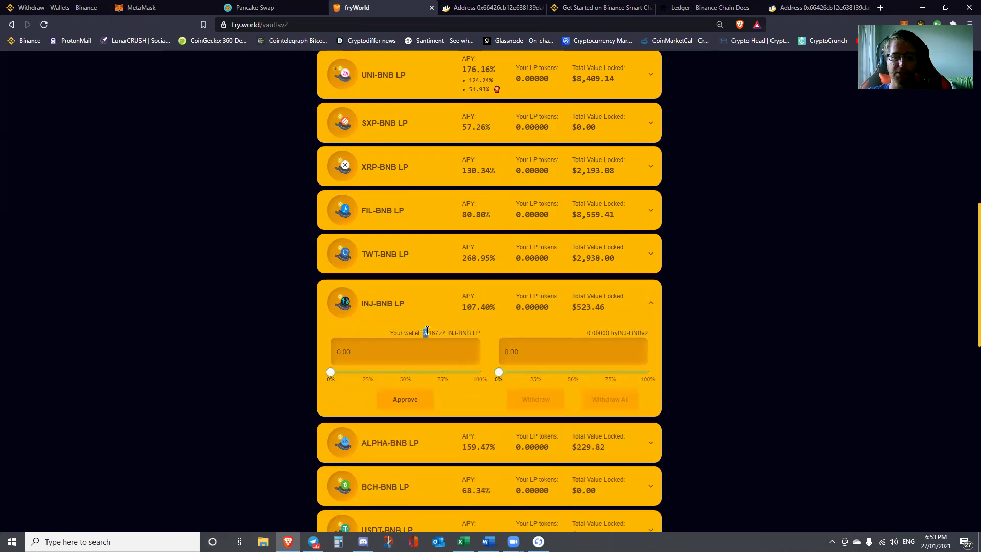
pyautogui.moveTo(423, 329); pyautogui.dragTo(480, 331)
pyautogui.click(404, 401)
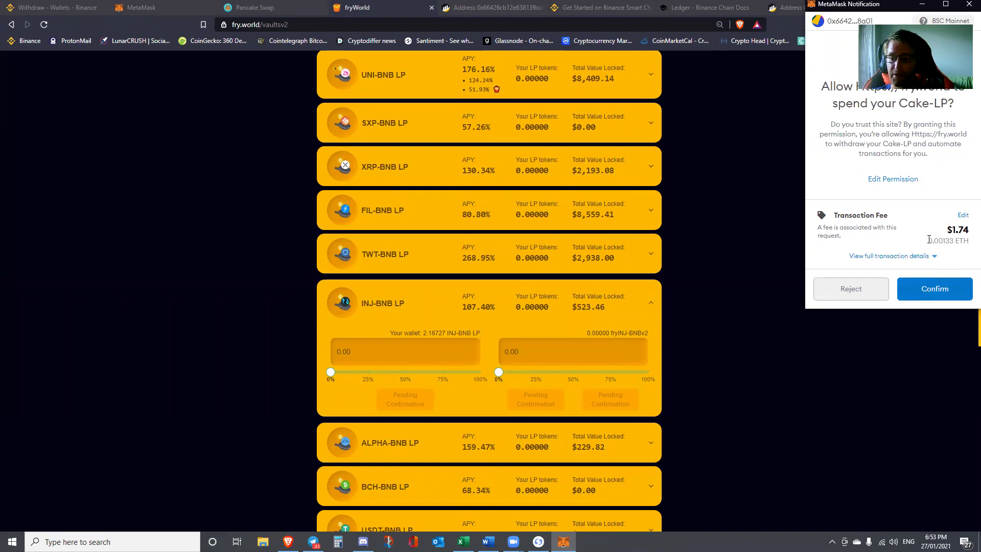
pyautogui.click(926, 291)
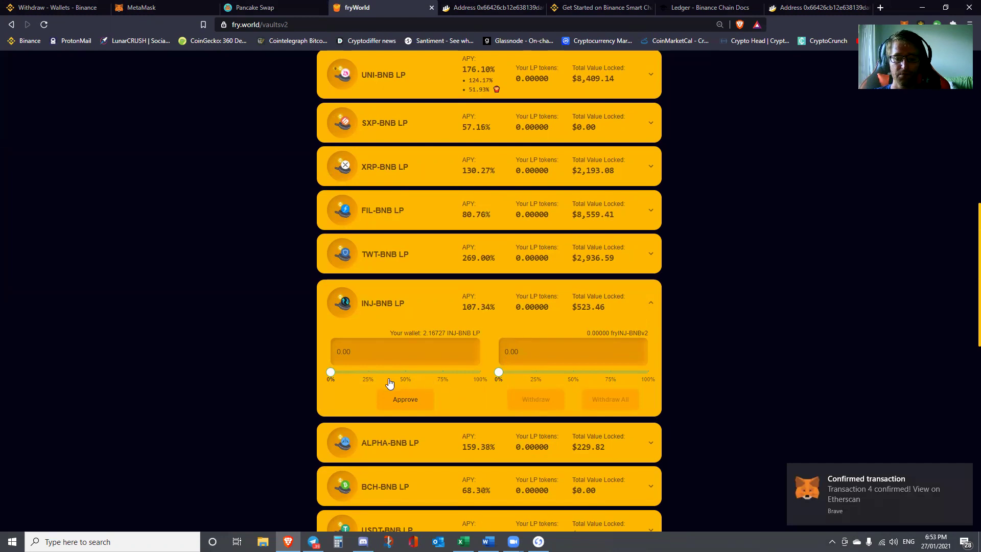
# Step: Deposit all 2.16727 INJ-BNB LP tokens into the vault and confirm in MetaMask
pyautogui.moveTo(331, 379)
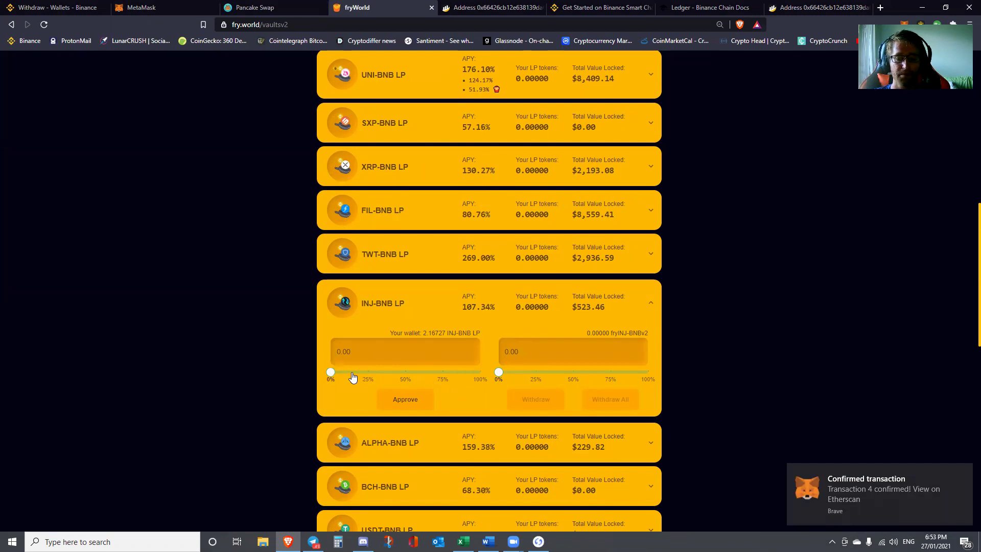
pyautogui.moveTo(332, 372); pyautogui.dragTo(478, 378)
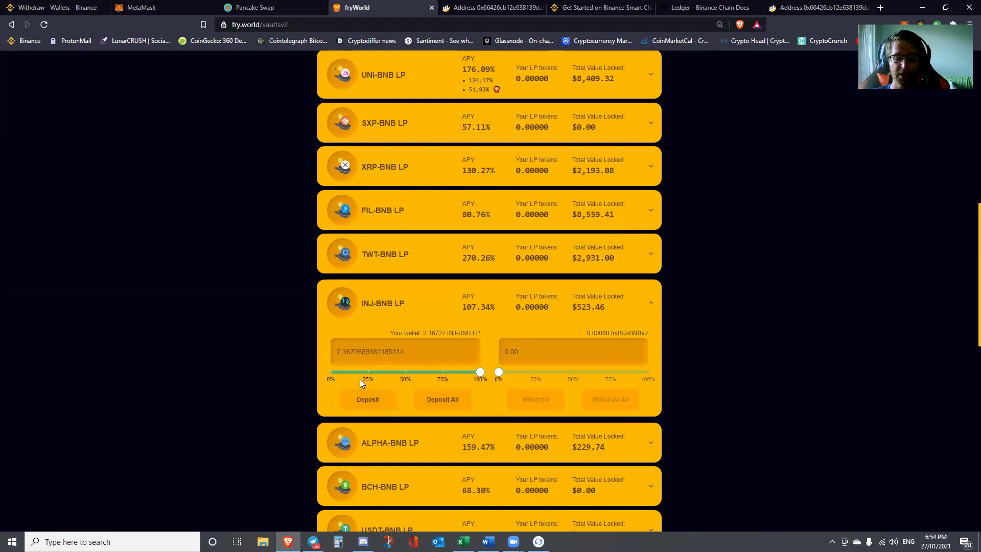
pyautogui.click(441, 400)
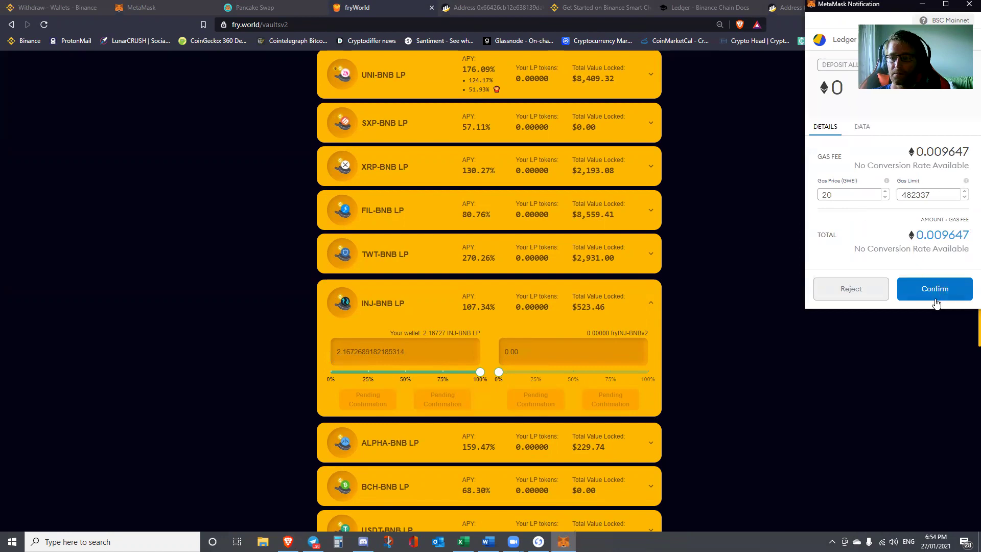
pyautogui.click(934, 290)
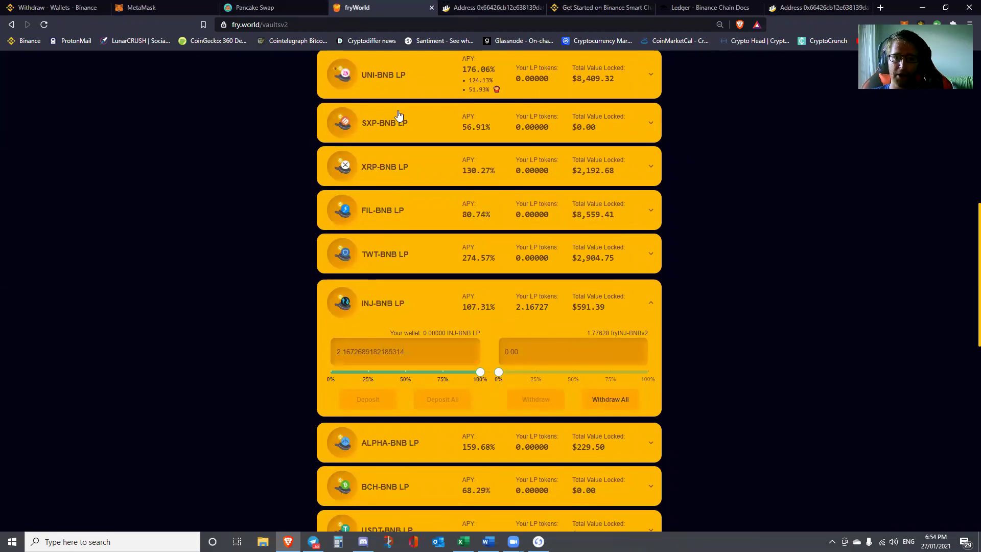
# Step: Review the 1.77628 fryINJ-BNBv2 share balance, then collapse the INJ-BNB LP vault row
pyautogui.scroll(3, 424, 193)
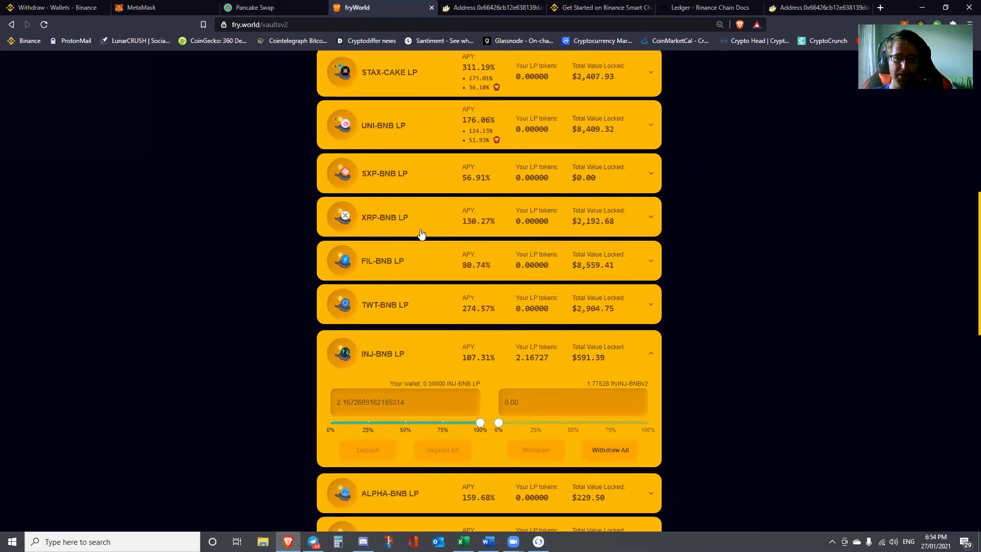
pyautogui.scroll(4, 378, 362)
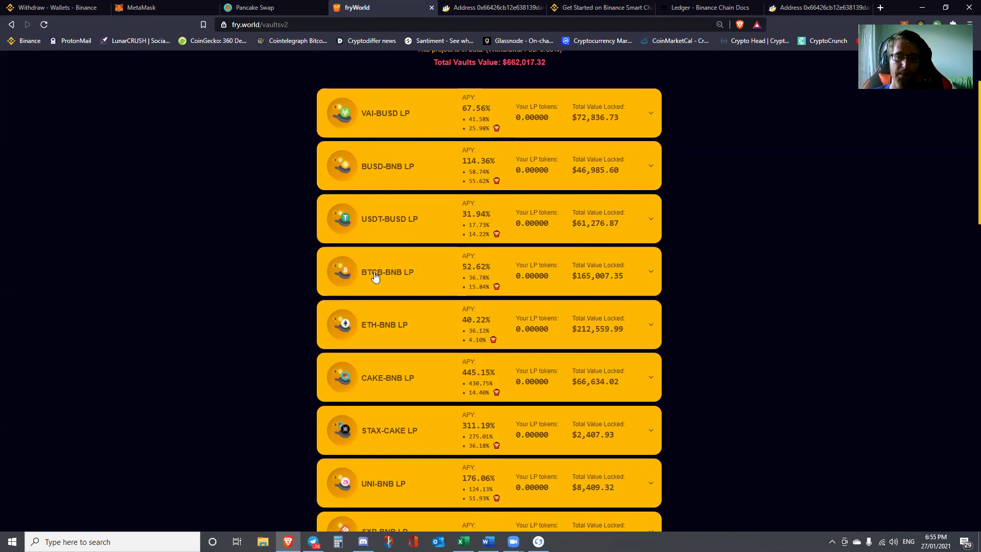
pyautogui.scroll(-10, 378, 204)
pyautogui.scroll(2, 395, 342)
pyautogui.scroll(1, 396, 378)
pyautogui.scroll(2, 429, 327)
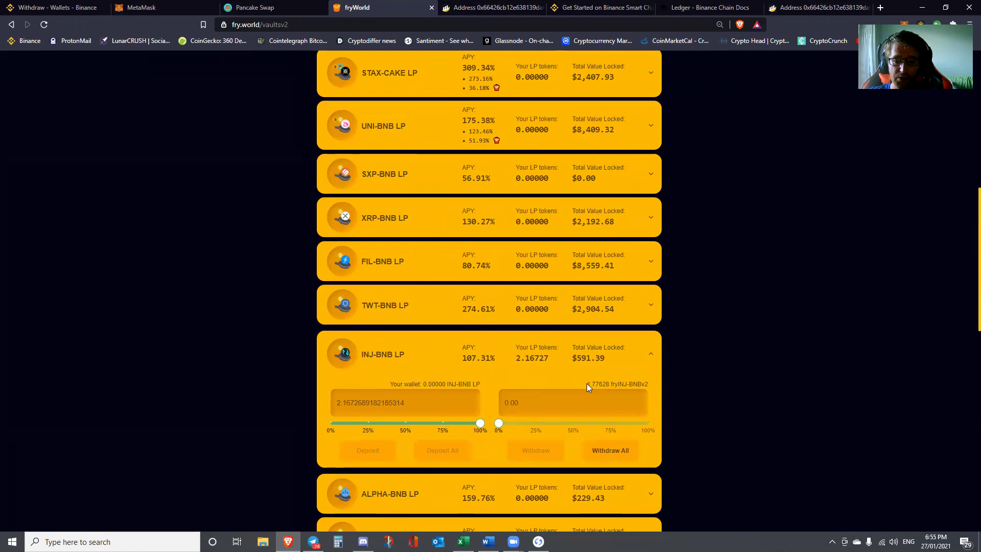
pyautogui.moveTo(587, 387); pyautogui.dragTo(649, 388)
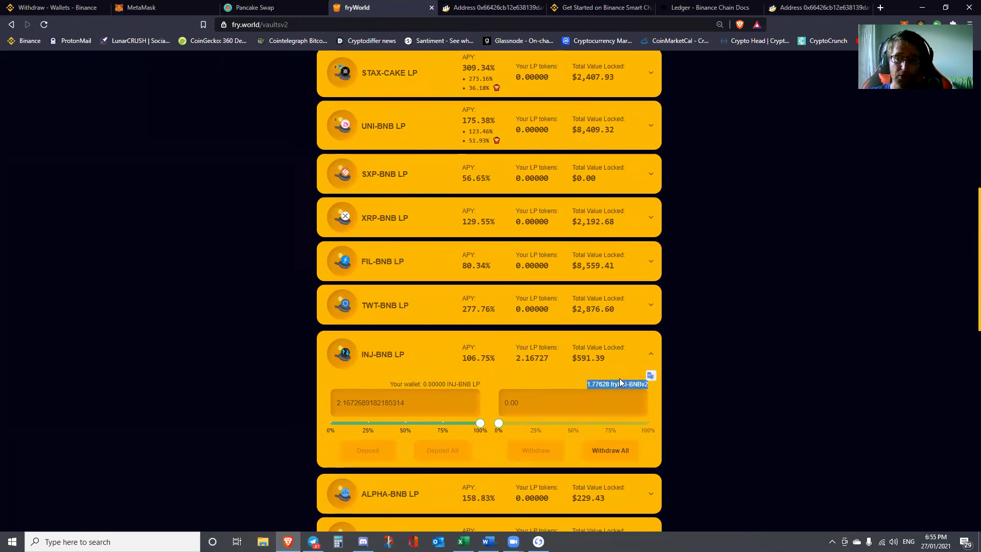
pyautogui.click(594, 383)
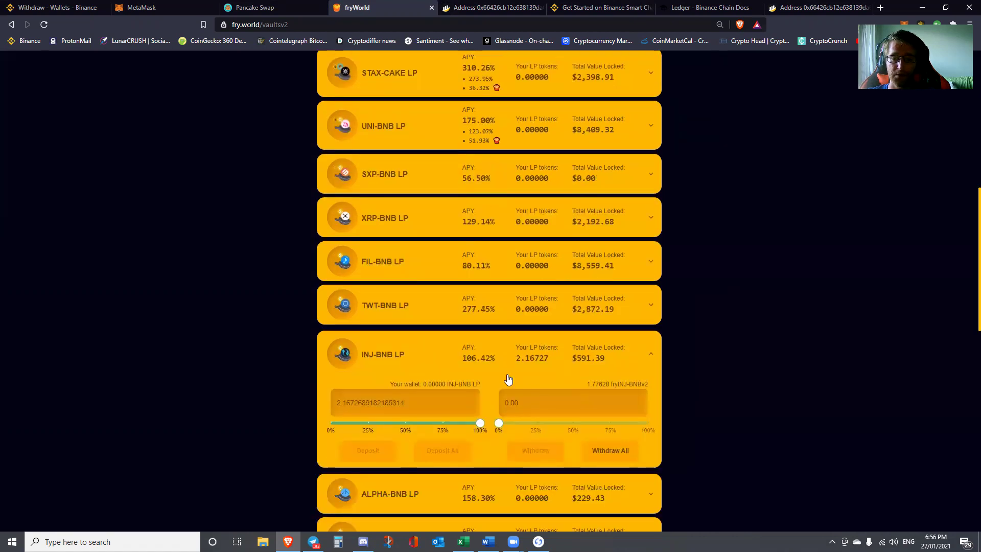
pyautogui.click(543, 371)
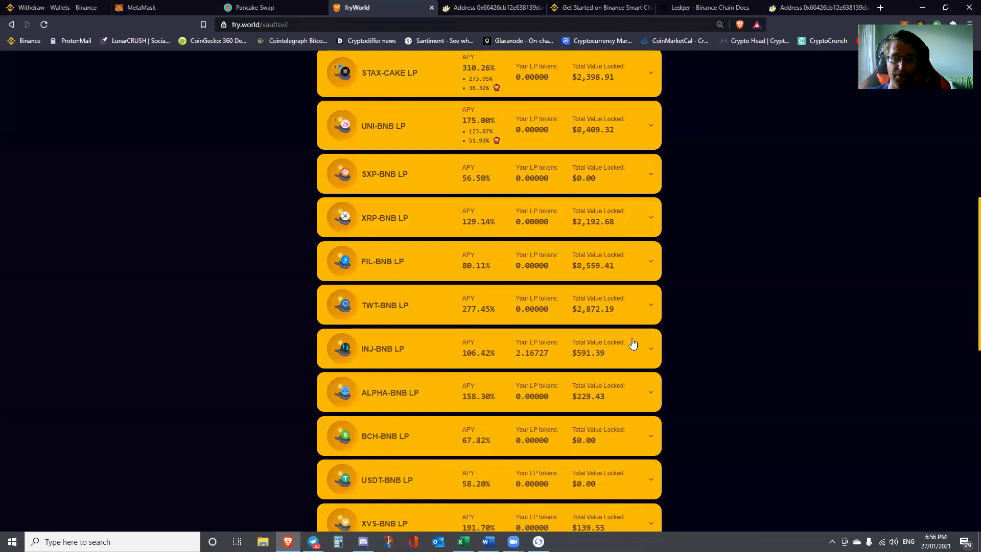
# Step: Reload BscScan's address page and list token holdings, including 1.77628471 fryV2Cake-LP
pyautogui.scroll(5, 747, 268)
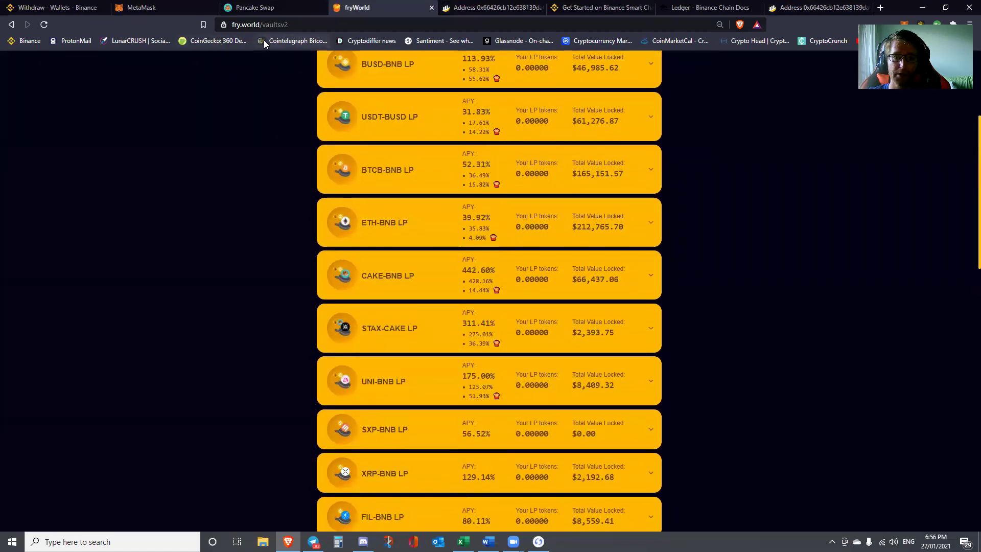
pyautogui.scroll(4, 409, 293)
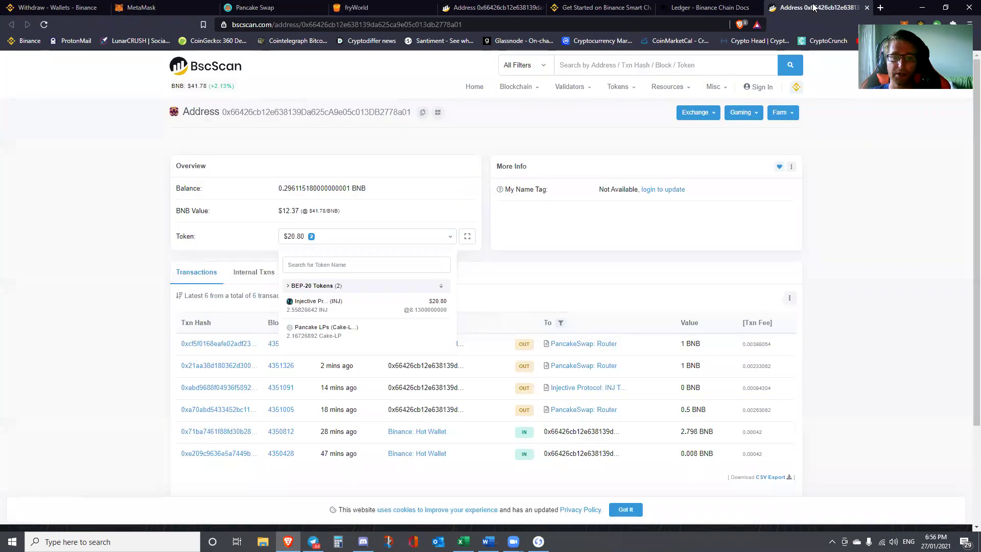
pyautogui.click(45, 24)
pyautogui.click(359, 239)
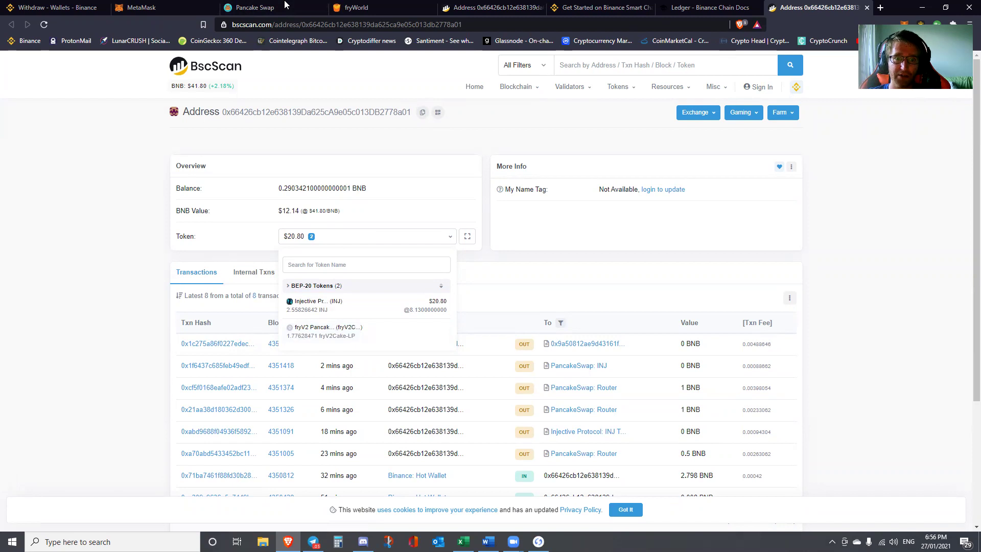
# Step: Return to FryWorld, open the Frying farms page, and browse pools like BURGER/FRIES 15X
pyautogui.click(356, 7)
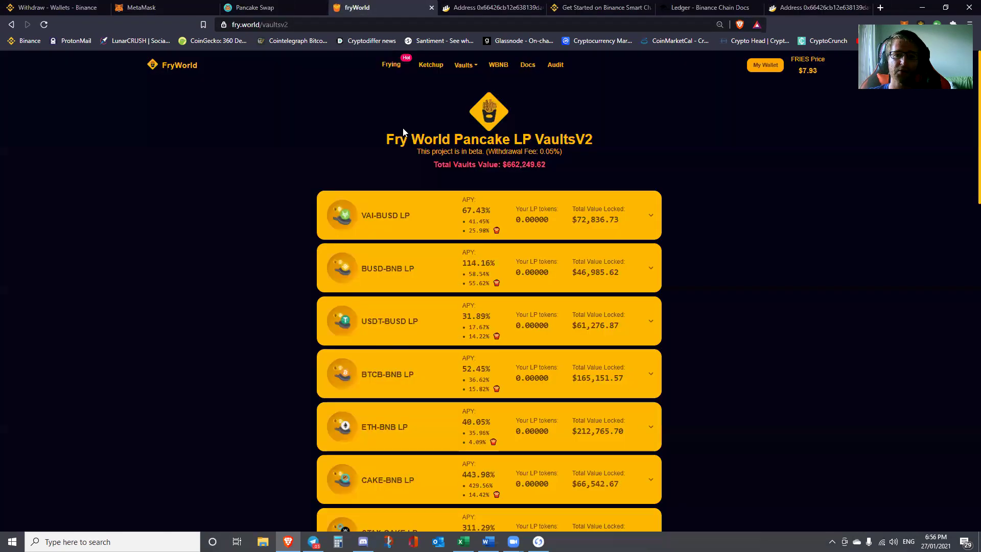
pyautogui.click(387, 67)
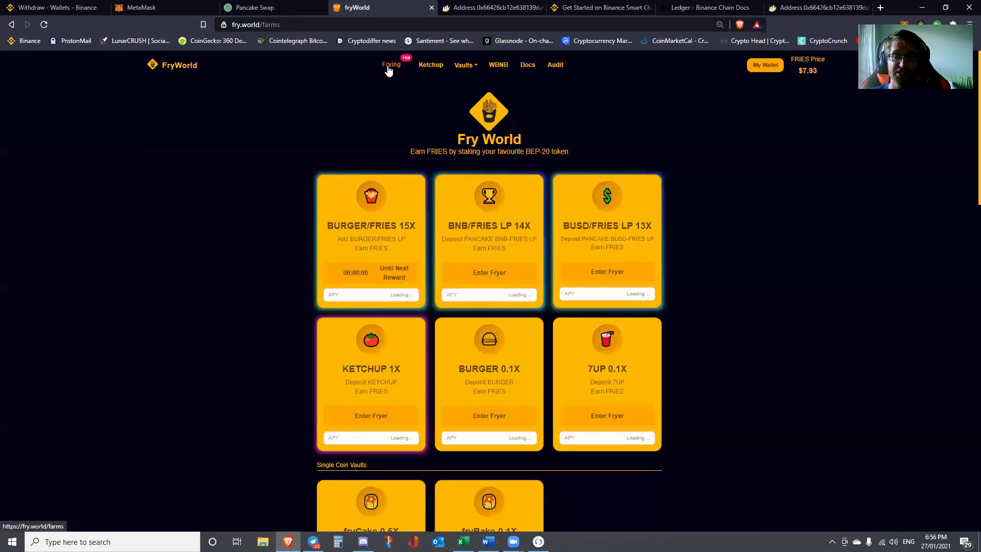
pyautogui.scroll(-6, 305, 206)
pyautogui.scroll(-4, 305, 210)
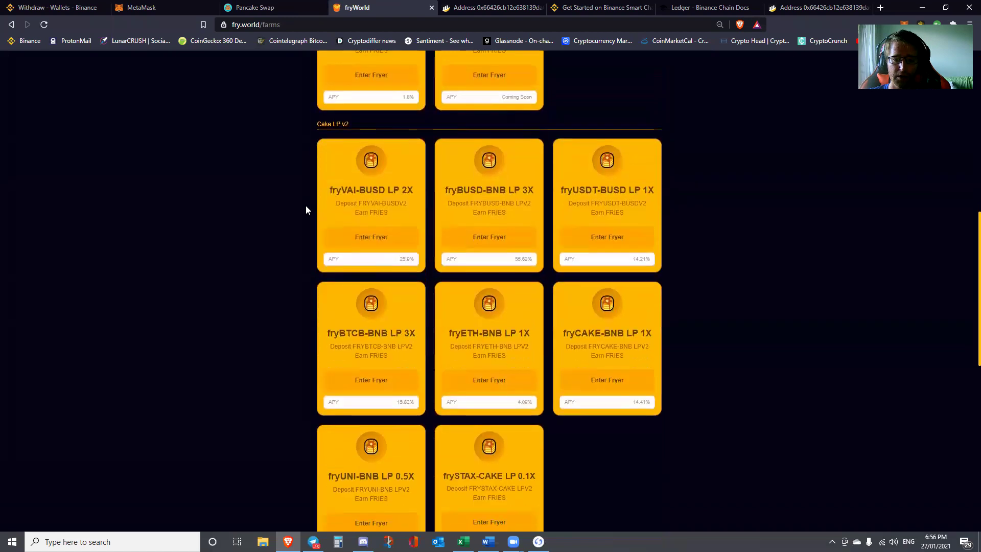
pyautogui.scroll(-9, 306, 205)
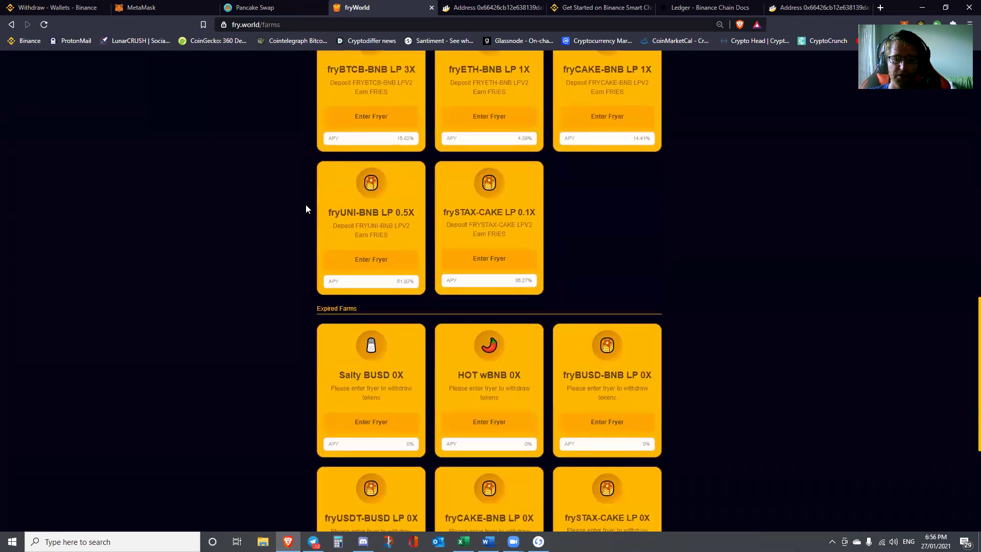
pyautogui.scroll(9, 434, 259)
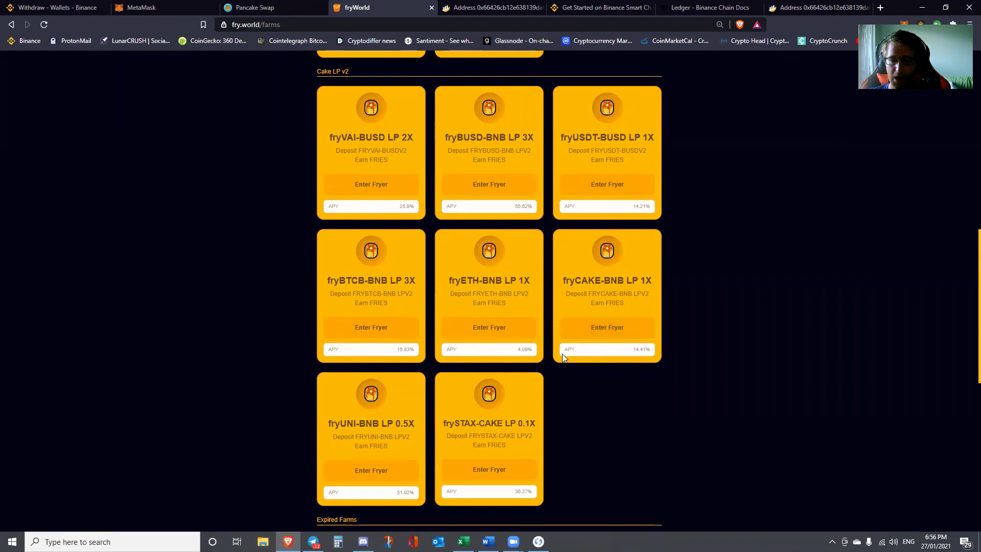
pyautogui.scroll(11, 561, 353)
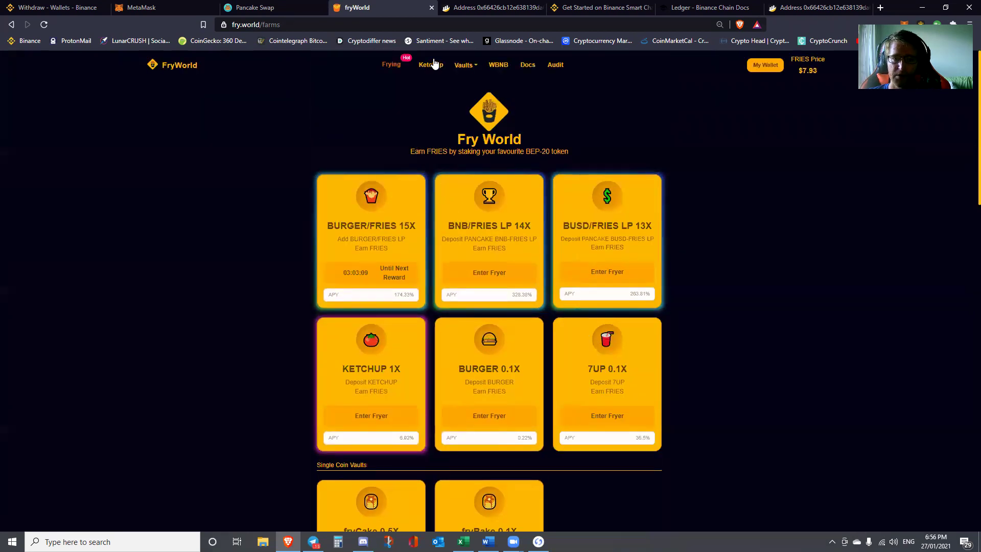
# Step: Go to FryWorld's Pancake LP VaultsV2 page and find the INJ-BNB LP vault holding 2.16727 LP
pyautogui.click(465, 65)
pyautogui.click(478, 97)
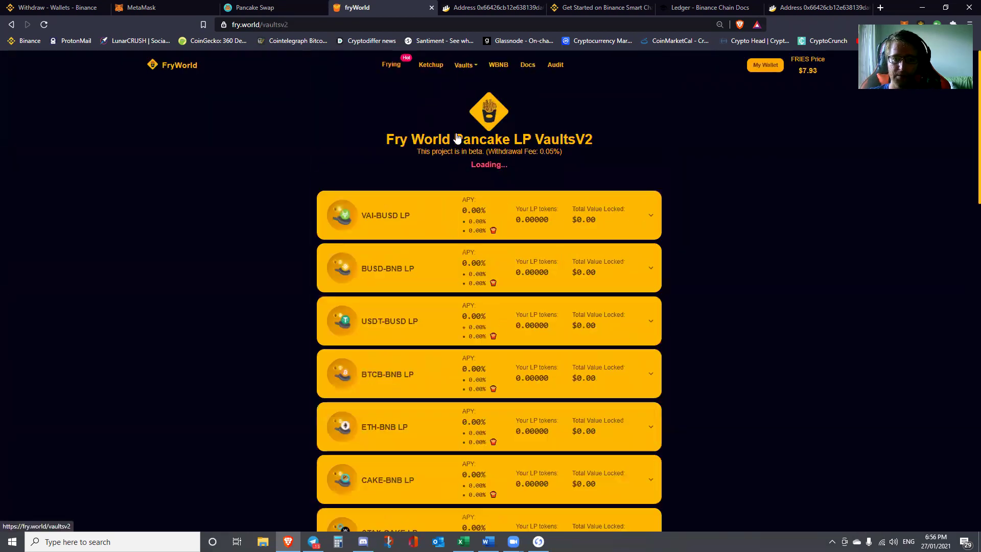
pyautogui.scroll(-2, 437, 280)
pyautogui.scroll(-1, 440, 282)
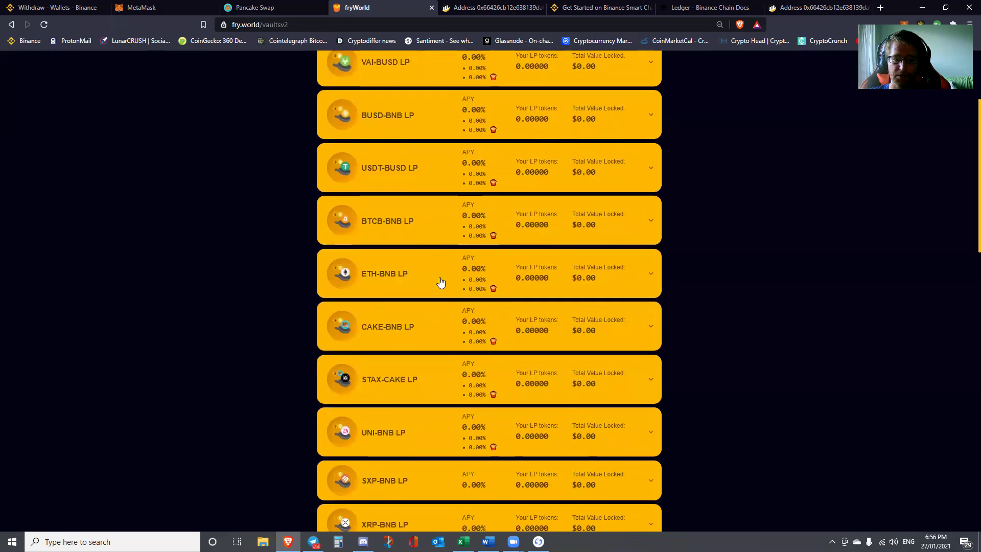
pyautogui.scroll(-2, 441, 282)
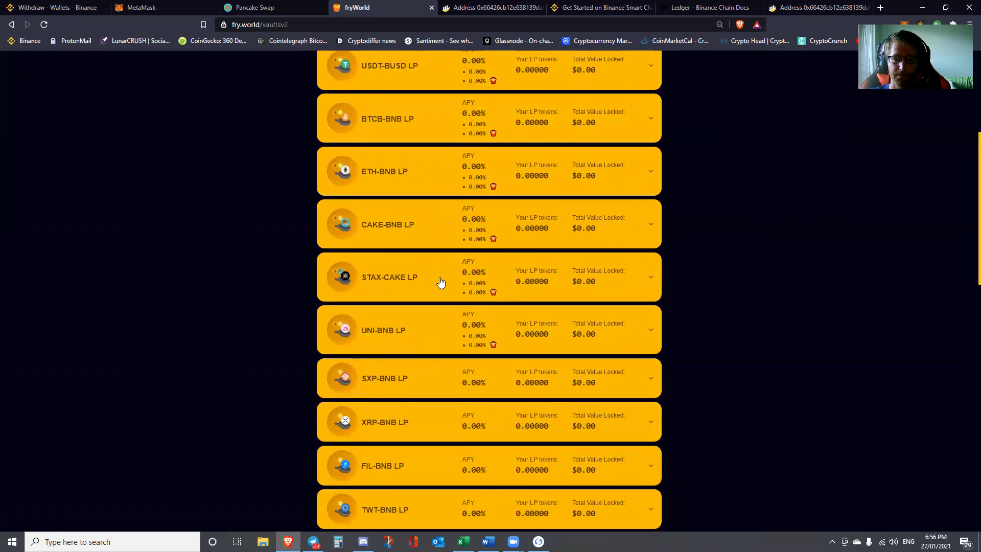
pyautogui.scroll(-1, 439, 280)
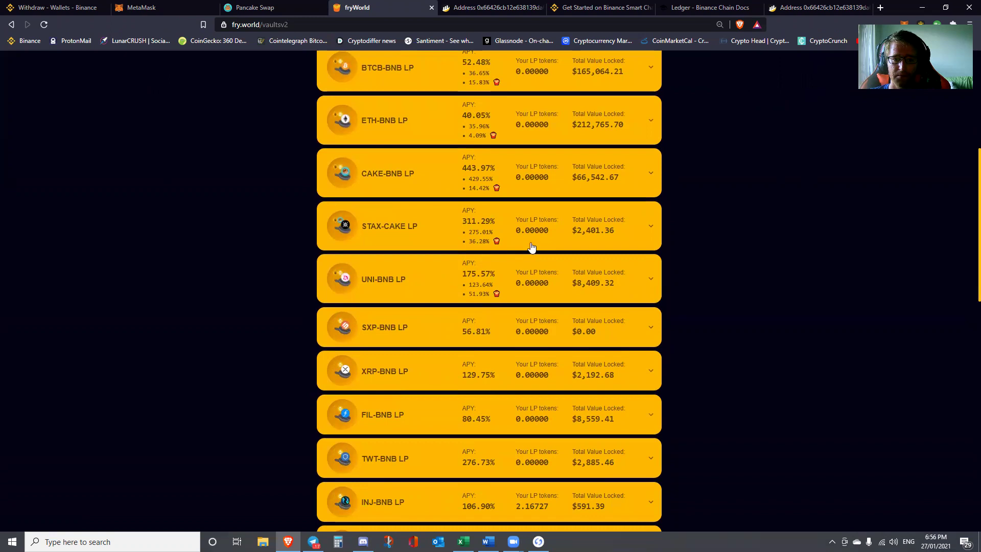
pyautogui.scroll(-1, 464, 256)
pyautogui.scroll(-1, 449, 240)
pyautogui.scroll(-1, 430, 284)
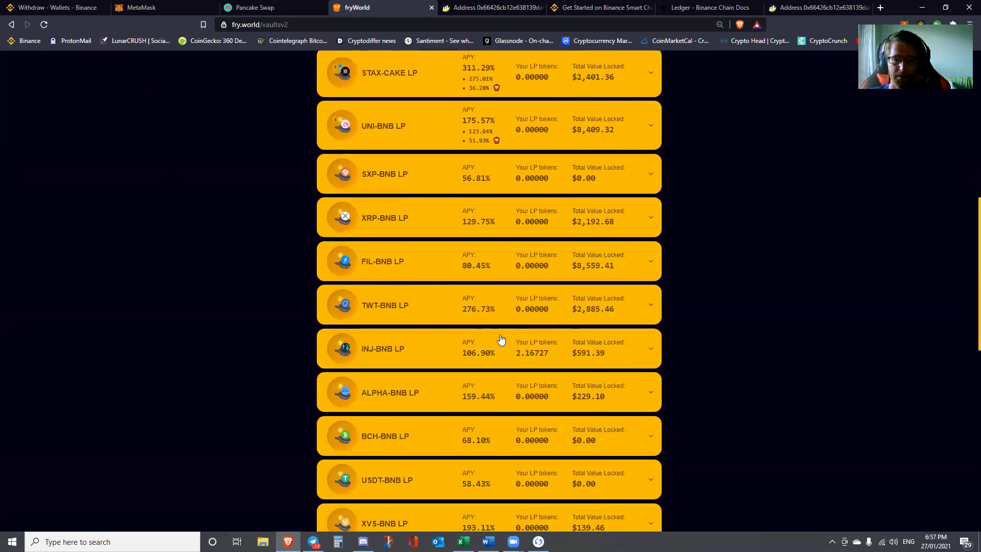
pyautogui.scroll(4, 516, 341)
pyautogui.scroll(-3, 376, 331)
pyautogui.scroll(-1, 426, 398)
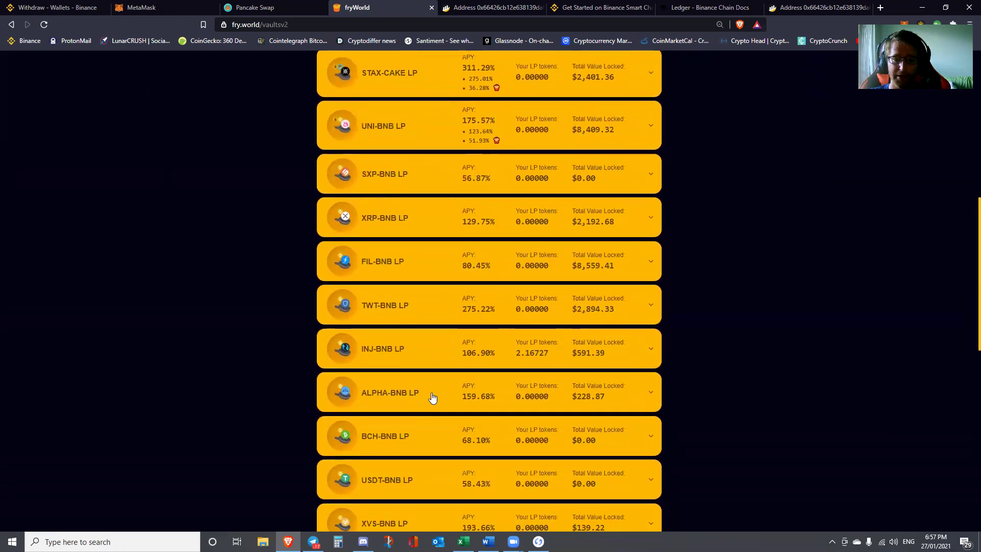
pyautogui.scroll(6, 432, 397)
pyautogui.scroll(-2, 450, 385)
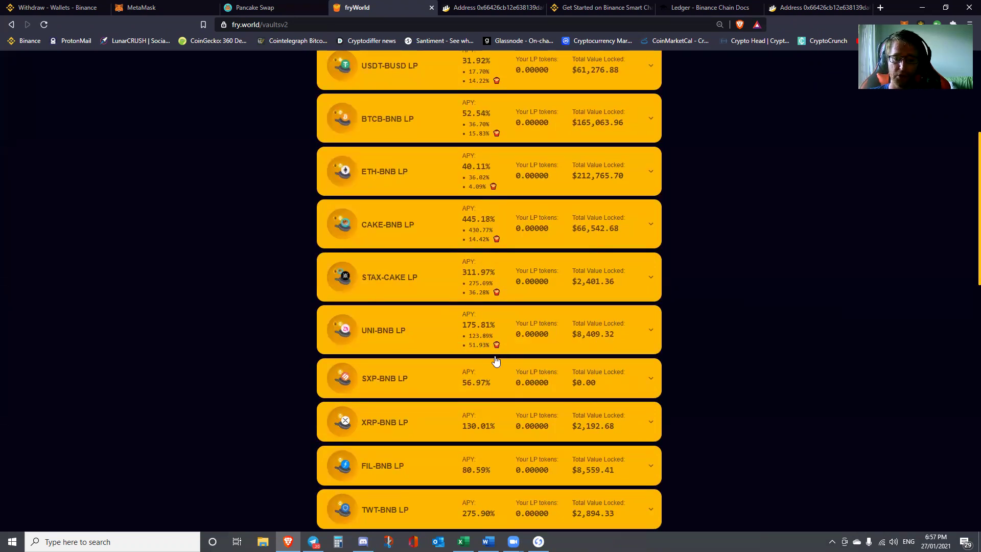
pyautogui.scroll(5, 470, 319)
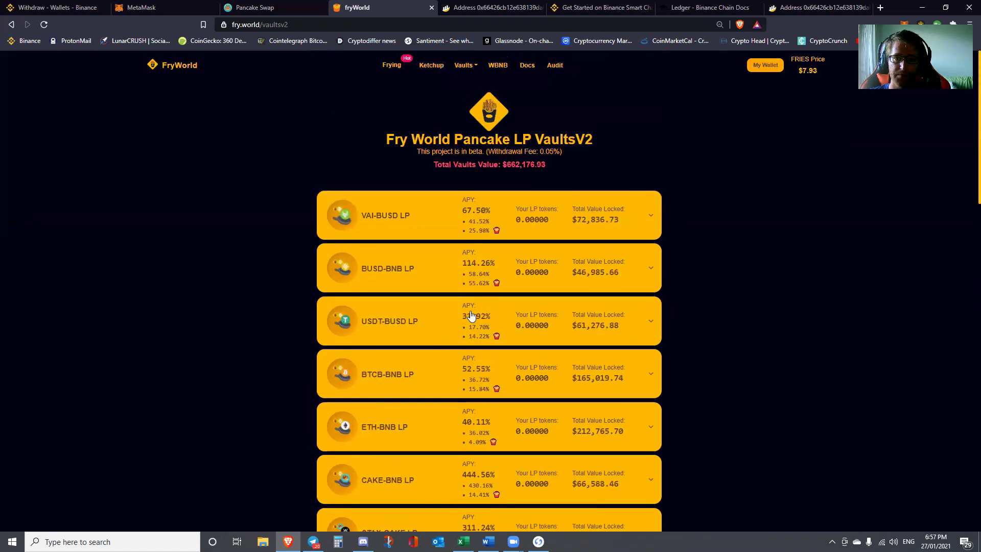